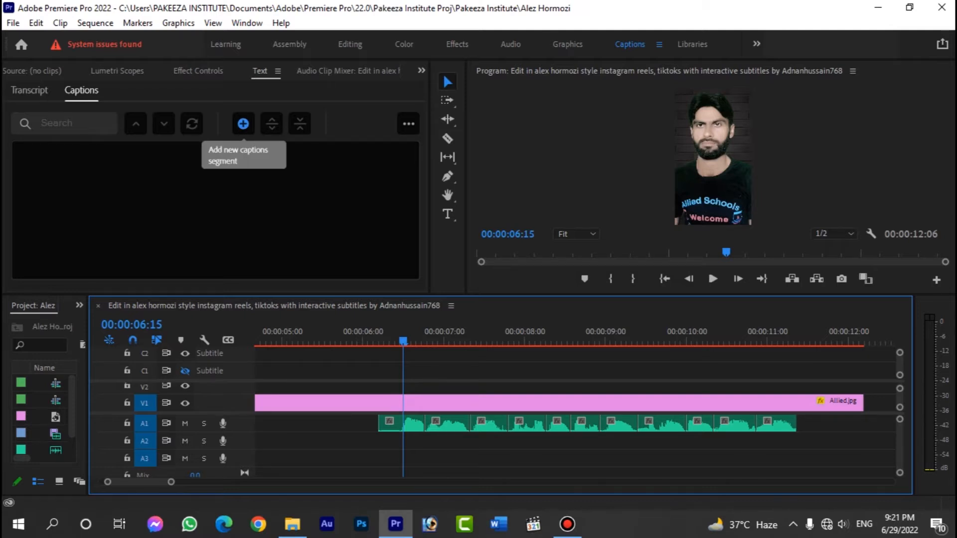
Step: Add a new caption segment at 00:00:06:15 on the C2 subtitle track
{"action": "left_click", "coordinate": [243, 123]}
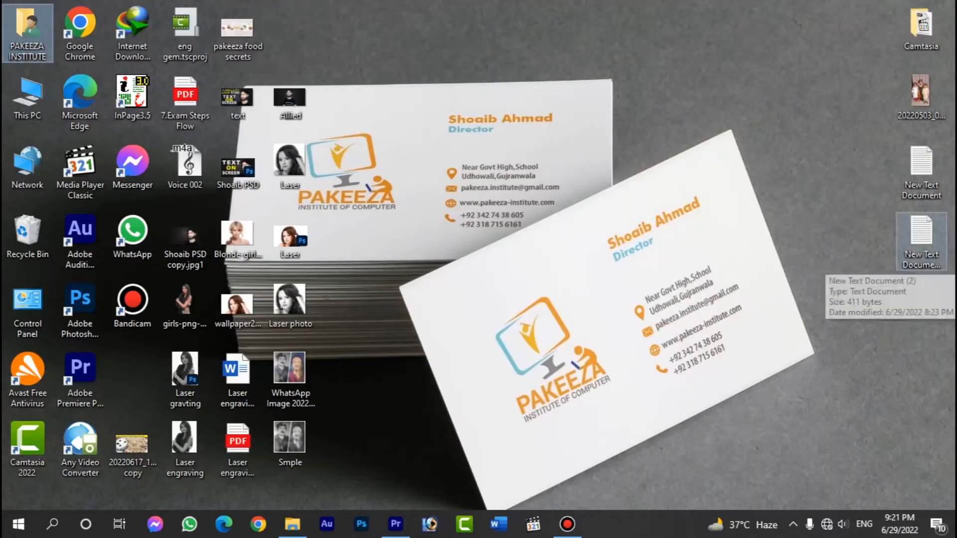
Step: Open New Text Document (2) from the desktop in Notepad and separate its first sentence from the remaining text with blank lines
{"action": "double_click", "coordinate": [920, 236]}
{"action": "key", "text": "Return"}
{"action": "key", "text": "Return"}
{"action": "key", "text": "Return"}
{"action": "key", "text": "Return"}
{"action": "key", "text": "Return"}
{"action": "key", "text": "Return"}
{"action": "key", "text": "Return"}
{"action": "key", "text": "Return"}
{"action": "key", "text": "Return"}
{"action": "key", "text": "Return"}
{"action": "key", "text": "Return"}
{"action": "key", "text": "Return"}
{"action": "key", "text": "Return"}
{"action": "key", "text": "Return"}
{"action": "key", "text": "Return"}
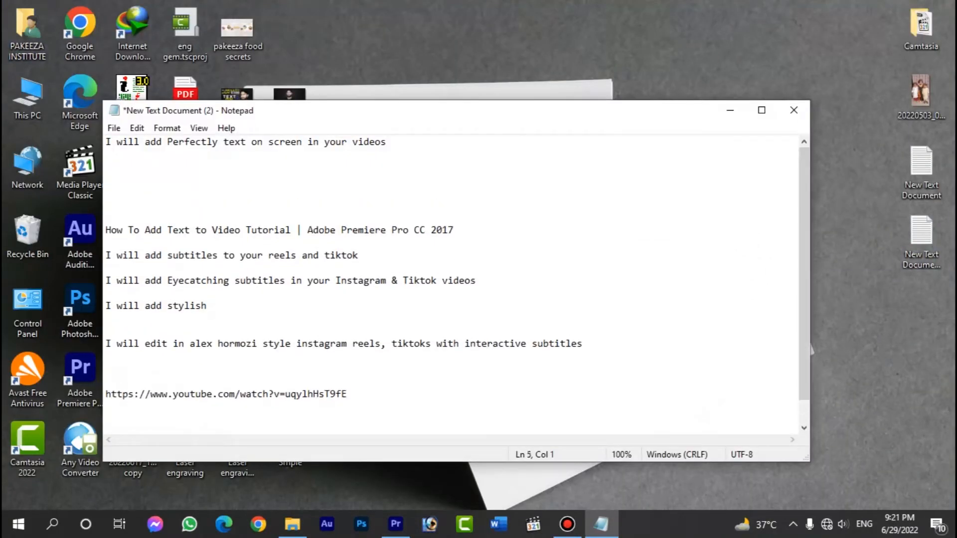
{"action": "left_click_drag", "start_coordinate": [337, 112], "coordinate": [458, 128]}
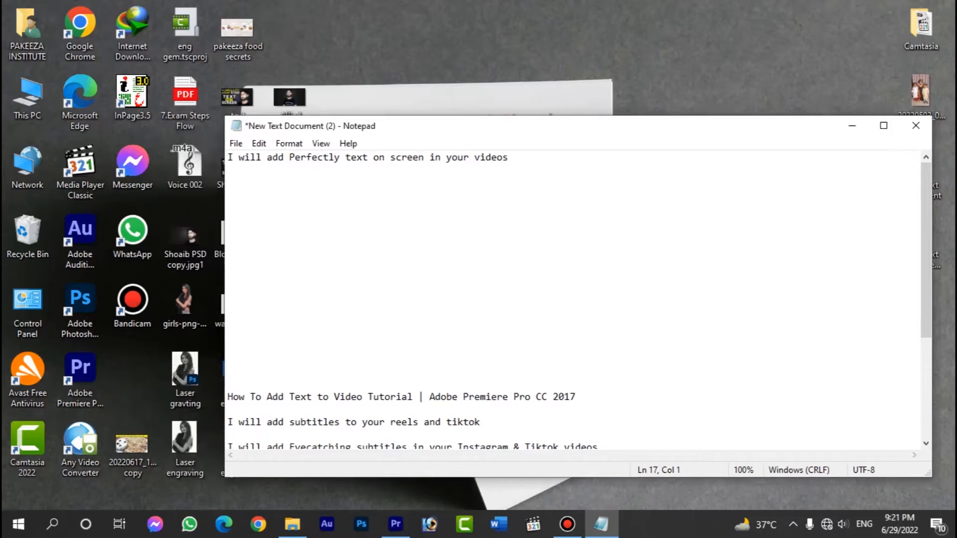
Step: Return to Premiere Pro, replace the new caption's text with "I", and end that caption at 00:00:06:23
{"action": "left_click_drag", "start_coordinate": [229, 157], "coordinate": [233, 157]}
{"action": "left_click", "coordinate": [396, 524]}
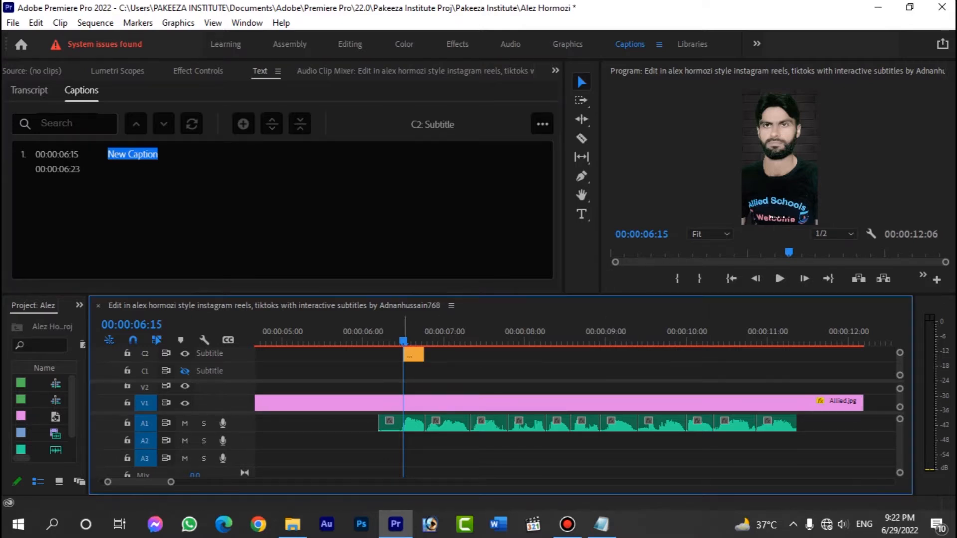
{"action": "left_click_drag", "start_coordinate": [403, 341], "coordinate": [410, 341]}
{"action": "double_click", "coordinate": [133, 155]}
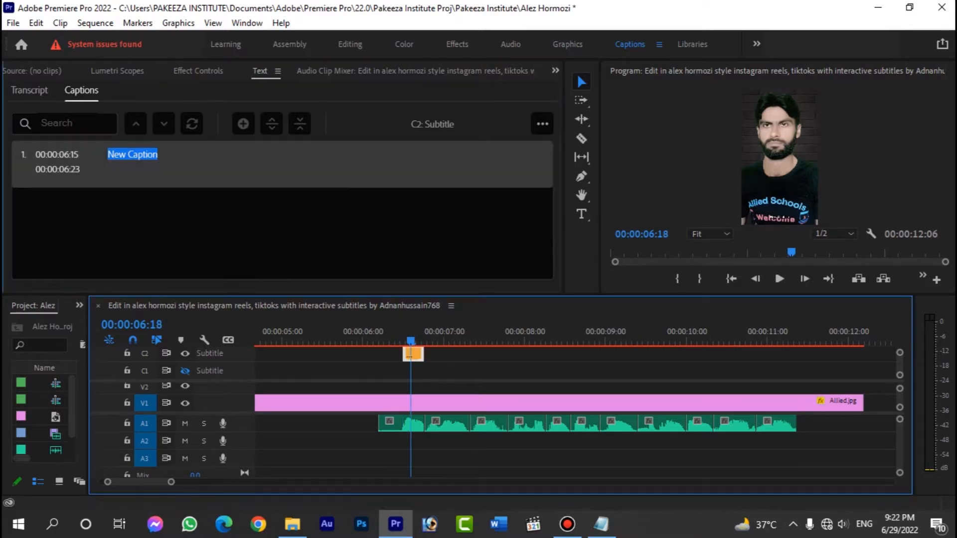
{"action": "key", "text": "BackSpace"}
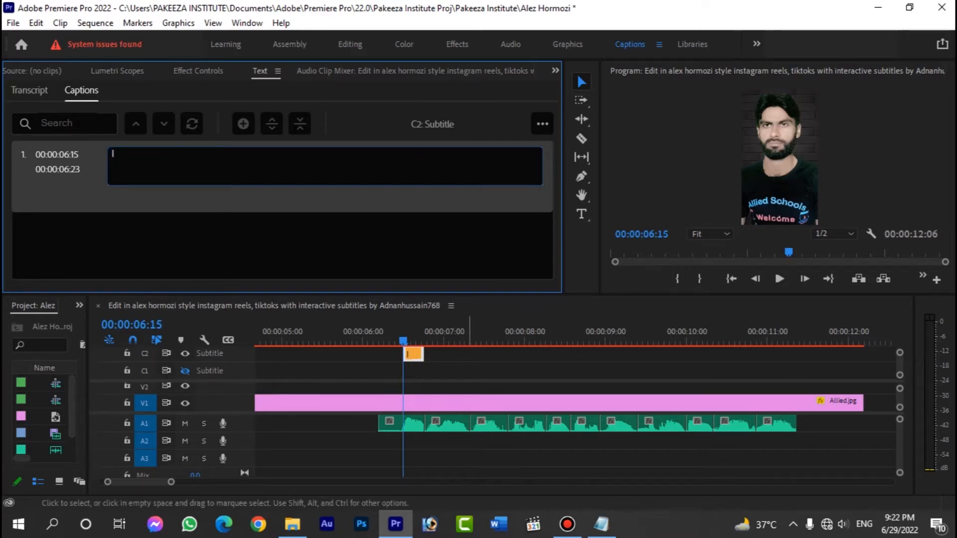
Step: Copy the word "will" from the first sentence in Notepad and return to Premiere Pro
{"action": "key", "text": "alt+Tab"}
{"action": "key", "text": "ctrl+Right"}
{"action": "key", "text": "ctrl+Right"}
{"action": "key", "text": "shift+Left"}
{"action": "key", "text": "shift+Left"}
{"action": "key", "text": "shift+Left"}
{"action": "key", "text": "shift+Left"}
{"action": "key", "text": "shift+Left"}
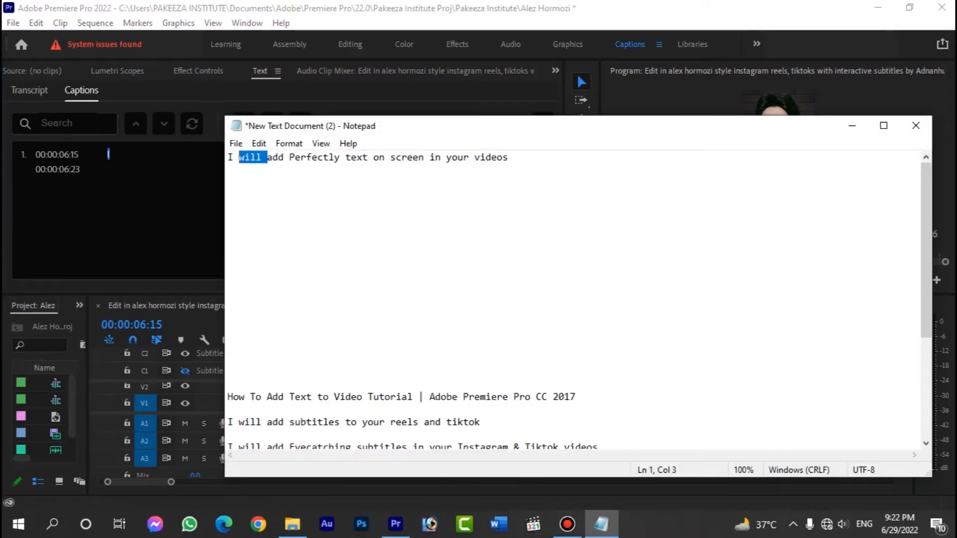
{"action": "key", "text": "alt+Tab"}
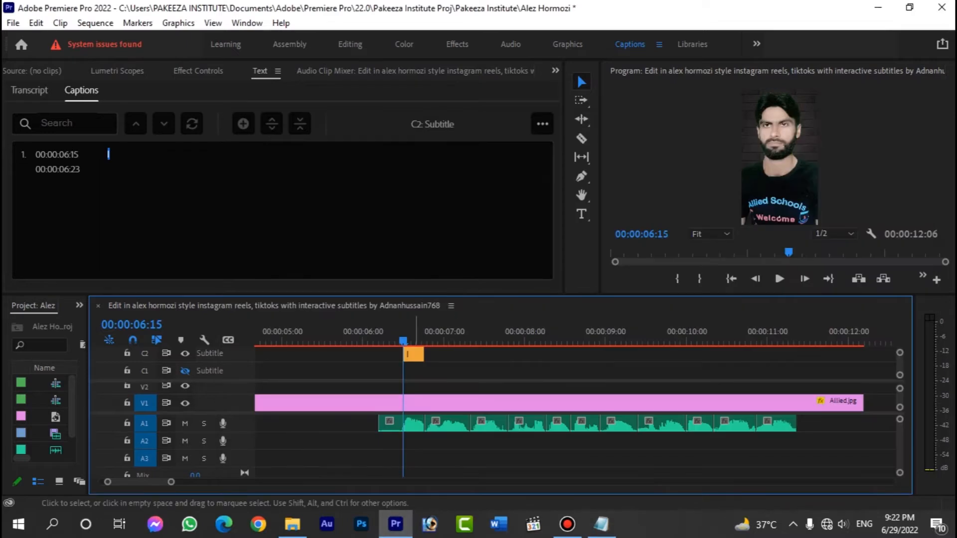
{"action": "left_click", "coordinate": [416, 354]}
{"action": "left_click_drag", "start_coordinate": [416, 354], "coordinate": [435, 354]}
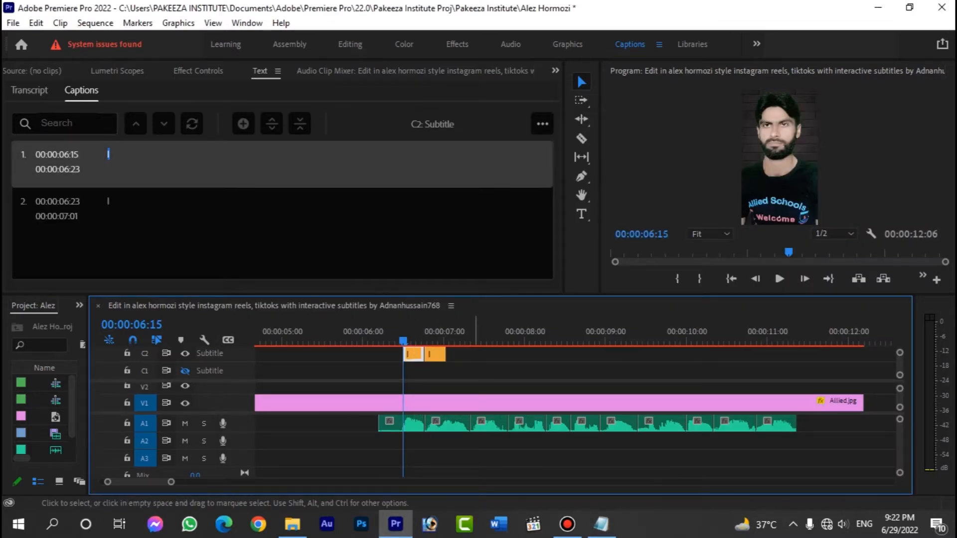
{"action": "key", "text": "ctrl+z"}
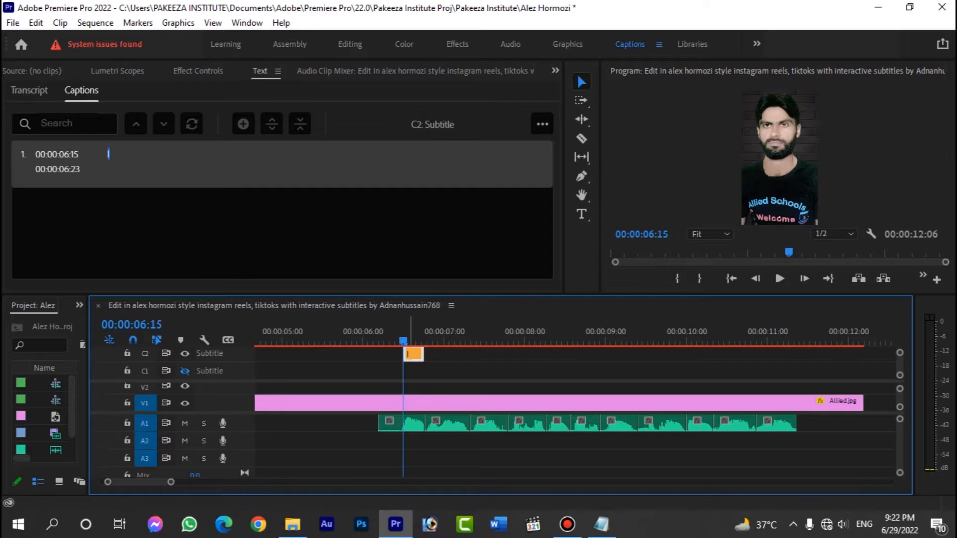
Step: Add a second caption reading "will" at 00:00:06:25 and trim its end to 00:00:07:10
{"action": "key", "text": "space"}
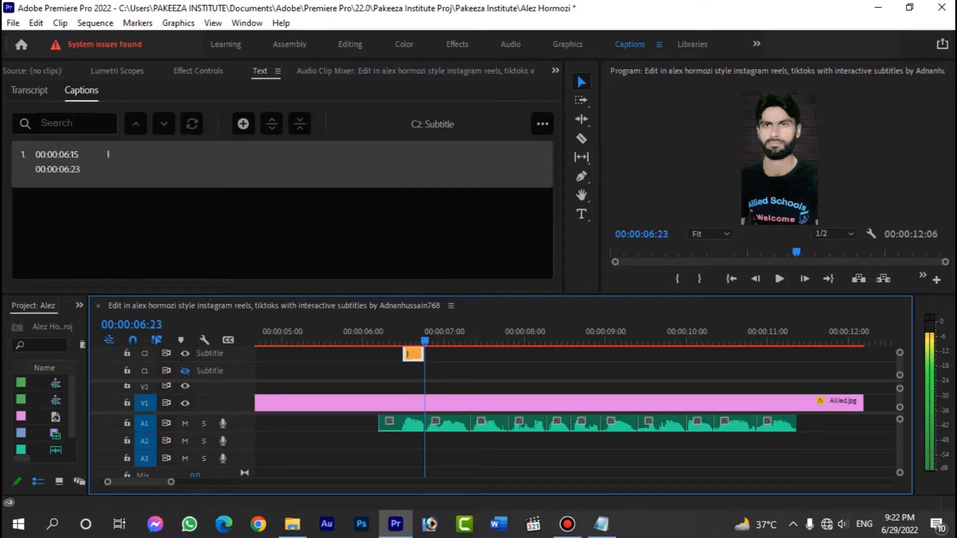
{"action": "key", "text": "space"}
{"action": "left_click", "coordinate": [243, 124]}
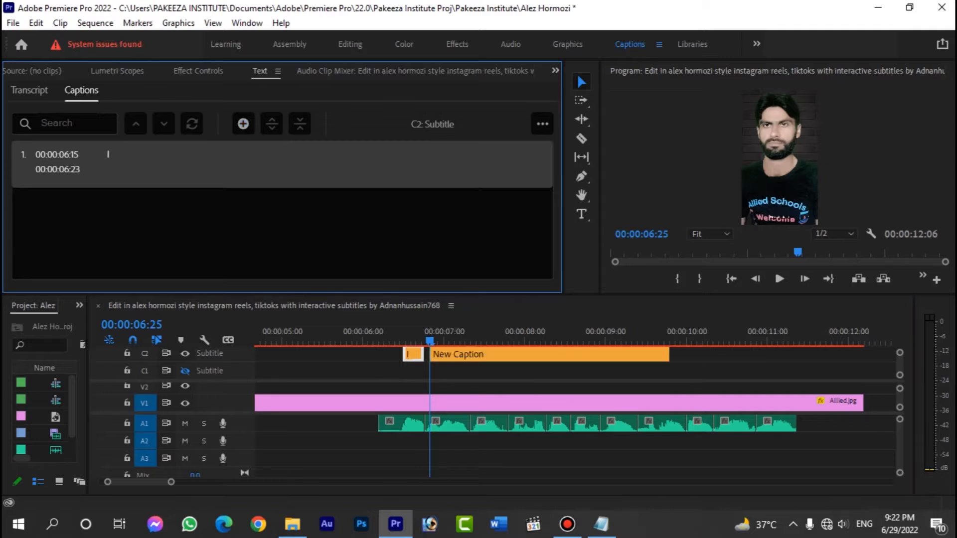
{"action": "type", "text": "will"}
{"action": "left_click", "coordinate": [511, 443]}
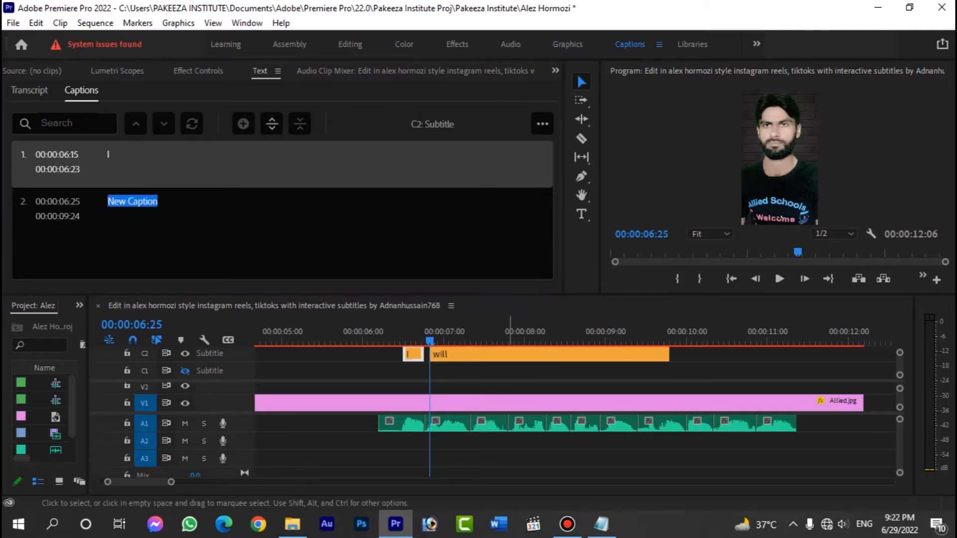
{"action": "left_click_drag", "start_coordinate": [668, 354], "coordinate": [494, 354]}
{"action": "left_click_drag", "start_coordinate": [494, 355], "coordinate": [470, 354]}
Step: Add a caption at 00:00:07:11 with the word "add" copied from Notepad, and trim its end to 00:00:07:24
{"action": "left_click", "coordinate": [473, 339]}
{"action": "left_click", "coordinate": [601, 525]}
{"action": "left_click_drag", "start_coordinate": [284, 157], "coordinate": [267, 157]}
{"action": "key", "text": "ctrl+c"}
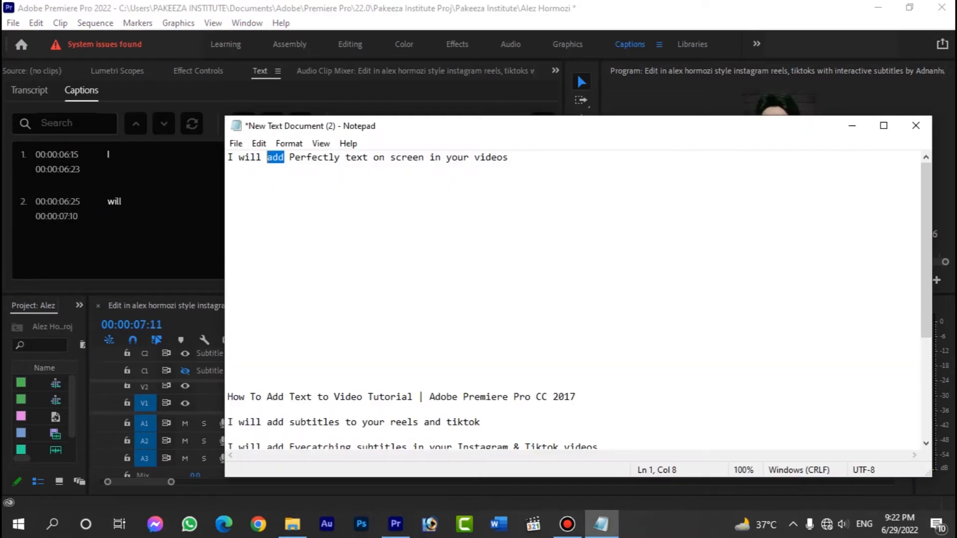
{"action": "left_click", "coordinate": [577, 73]}
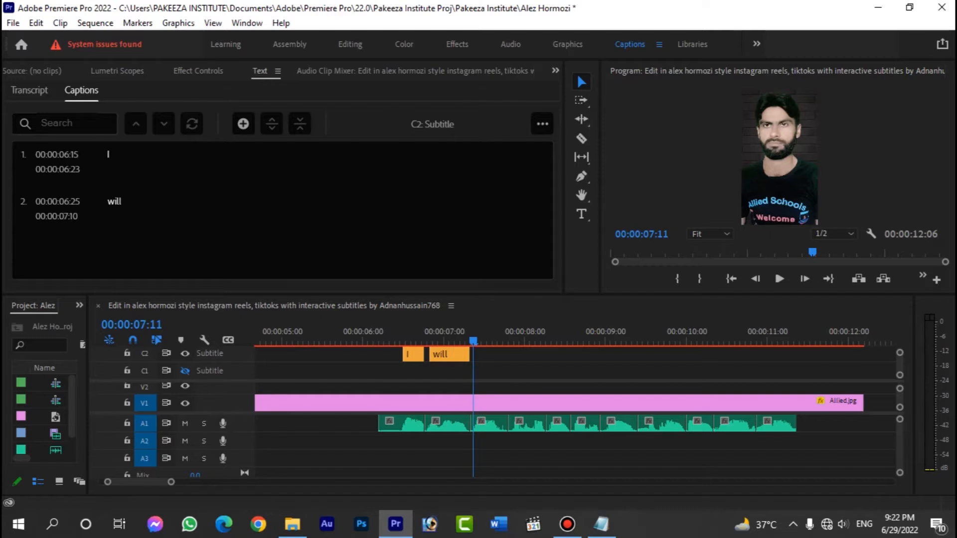
{"action": "left_click", "coordinate": [243, 123]}
{"action": "key", "text": "ctrl+v"}
{"action": "key", "text": "Escape"}
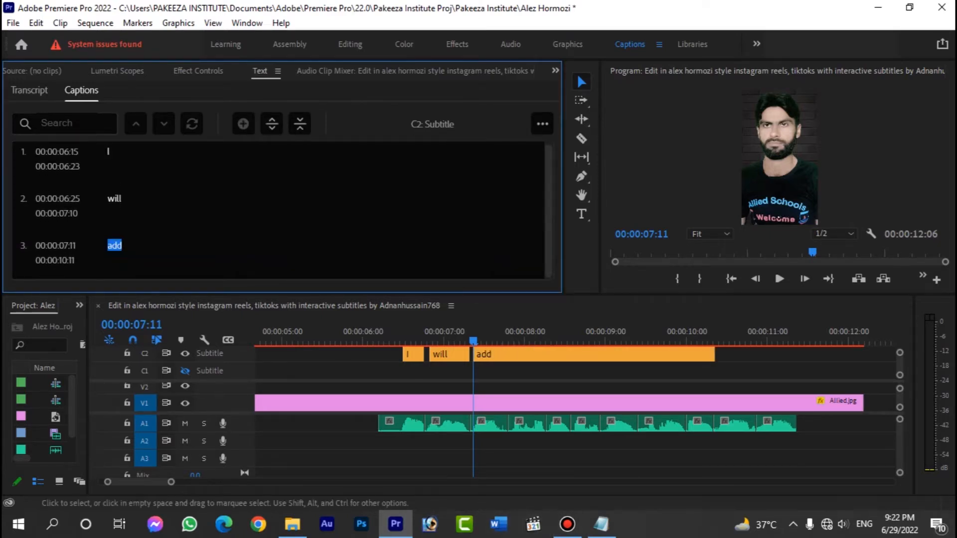
{"action": "left_click_drag", "start_coordinate": [714, 354], "coordinate": [507, 354]}
Step: Add a caption reading "Perfectly" at 00:00:07:25 and trim its end to 00:00:08:08
{"action": "key", "text": "space"}
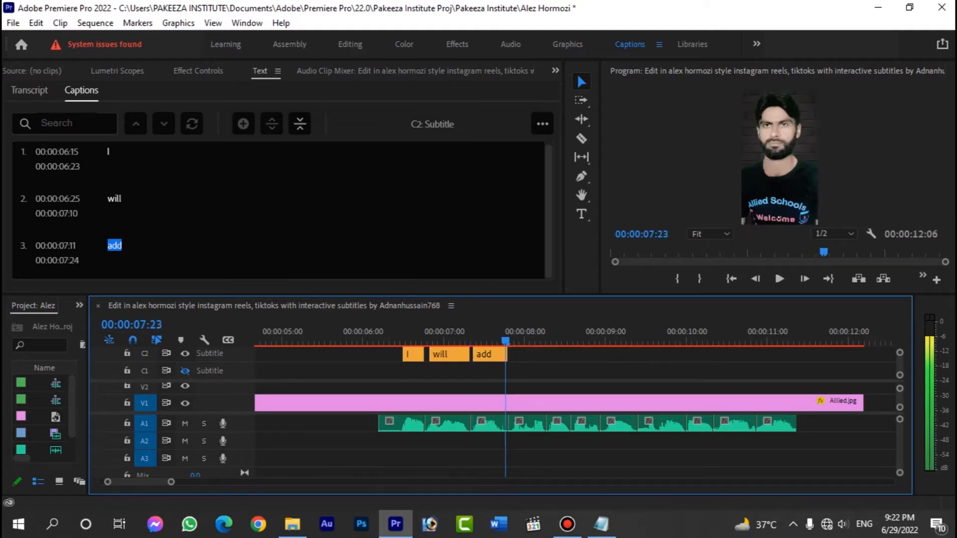
{"action": "left_click", "coordinate": [244, 123]}
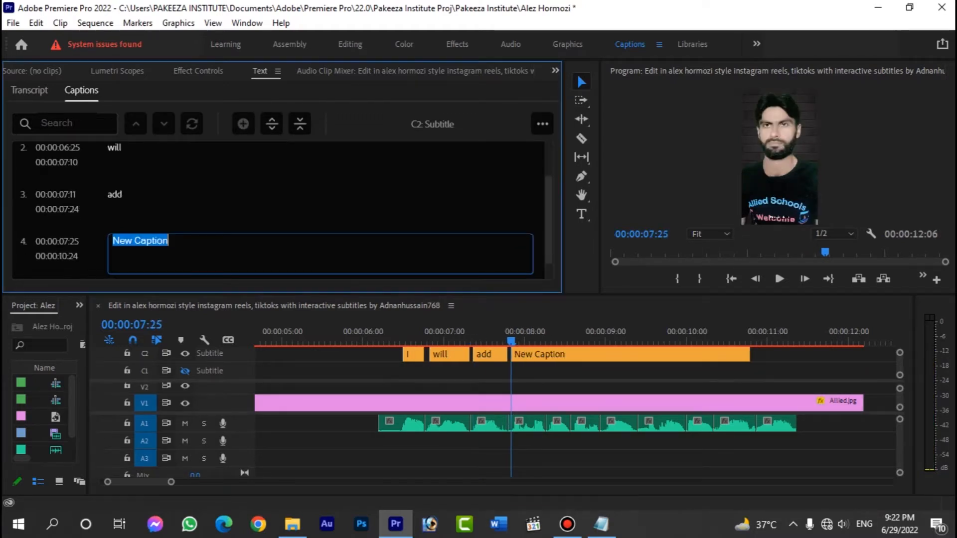
{"action": "type", "text": "Perfectly"}
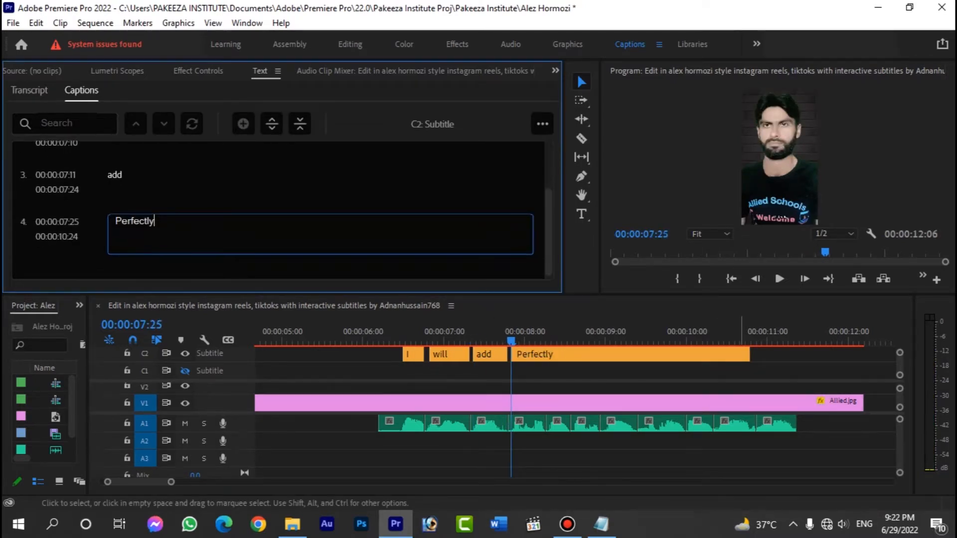
Step: Add a caption at 00:00:08:09 with the word "text" from the Notepad sentence, and trim its end to 00:00:08:17
{"action": "key", "text": "alt+Tab"}
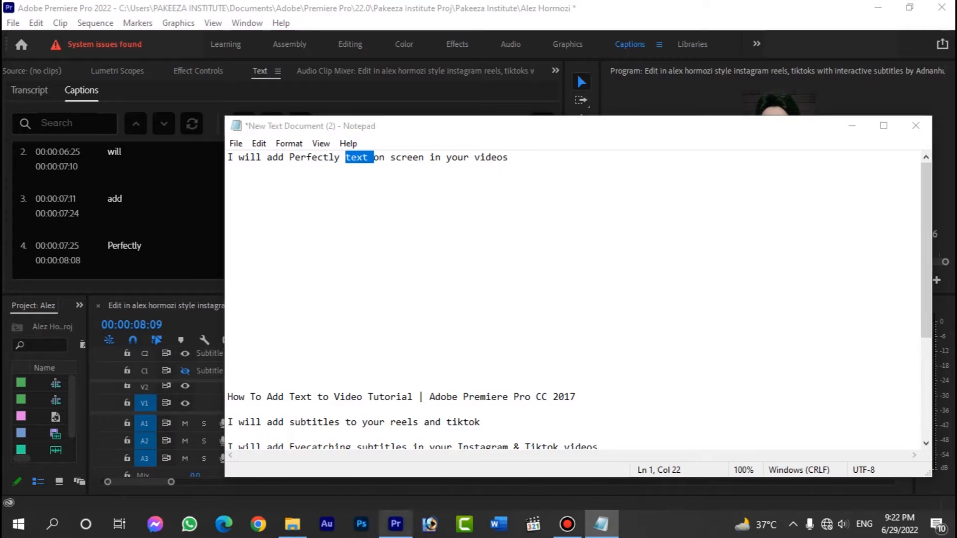
{"action": "key", "text": "alt+Tab"}
{"action": "left_click", "coordinate": [243, 124]}
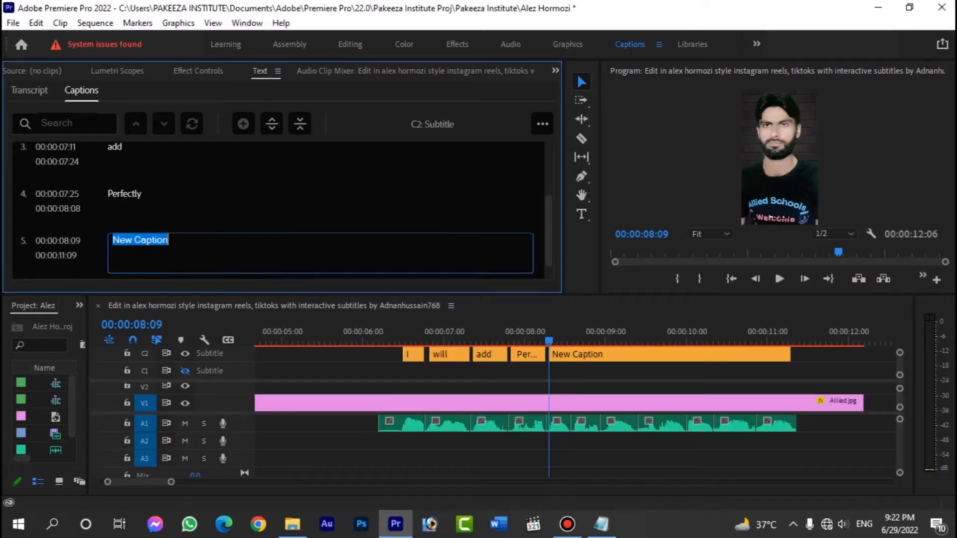
{"action": "type", "text": "text"}
{"action": "left_click_drag", "start_coordinate": [789, 354], "coordinate": [569, 354]}
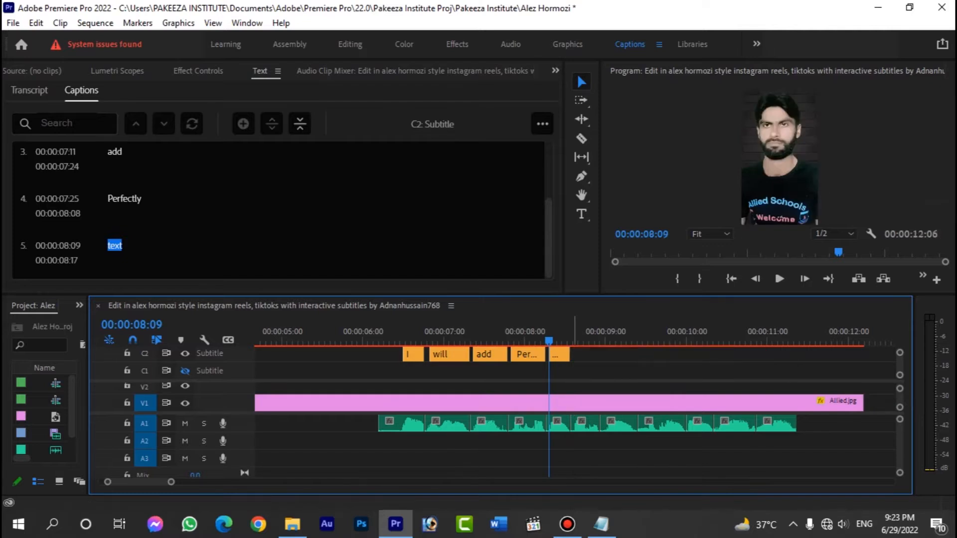
Step: Add a caption at 00:00:08:19 with the word "on" copied from Notepad, and trim its end to 00:00:08:28
{"action": "key", "text": "Down"}
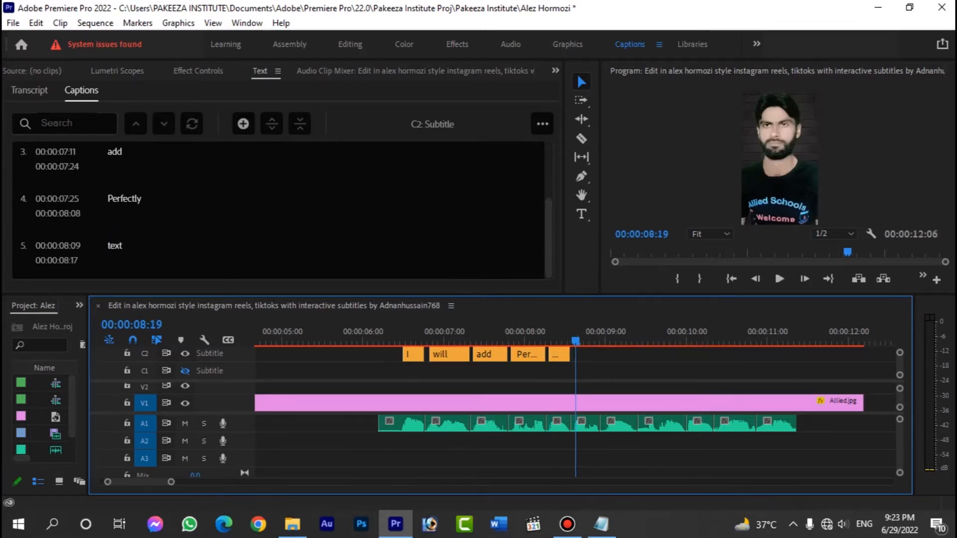
{"action": "key", "text": "alt+Tab"}
{"action": "left_click_drag", "start_coordinate": [385, 157], "coordinate": [374, 158]}
{"action": "key", "text": "ctrl+c"}
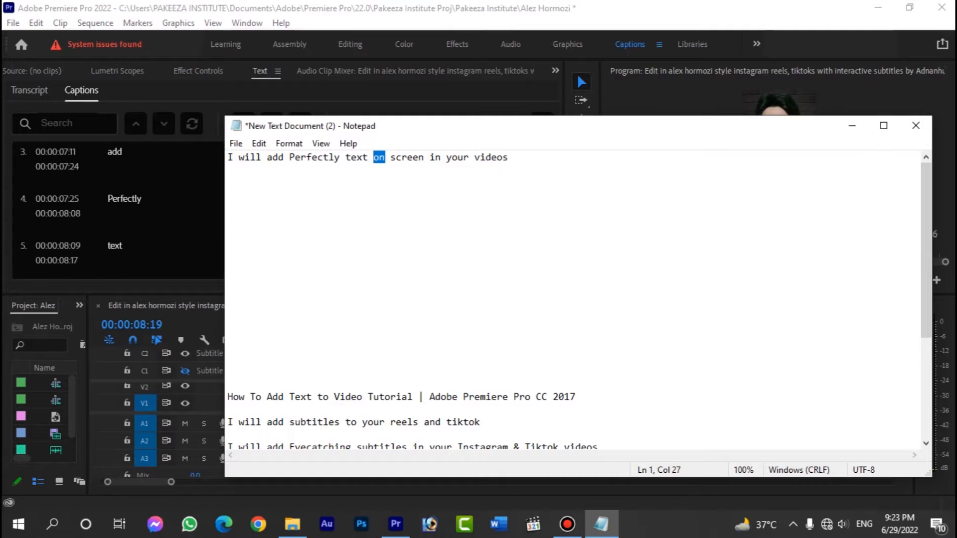
{"action": "key", "text": "alt+Tab"}
{"action": "left_click", "coordinate": [243, 124]}
{"action": "key", "text": "ctrl+v"}
{"action": "left_click_drag", "start_coordinate": [817, 355], "coordinate": [605, 340]}
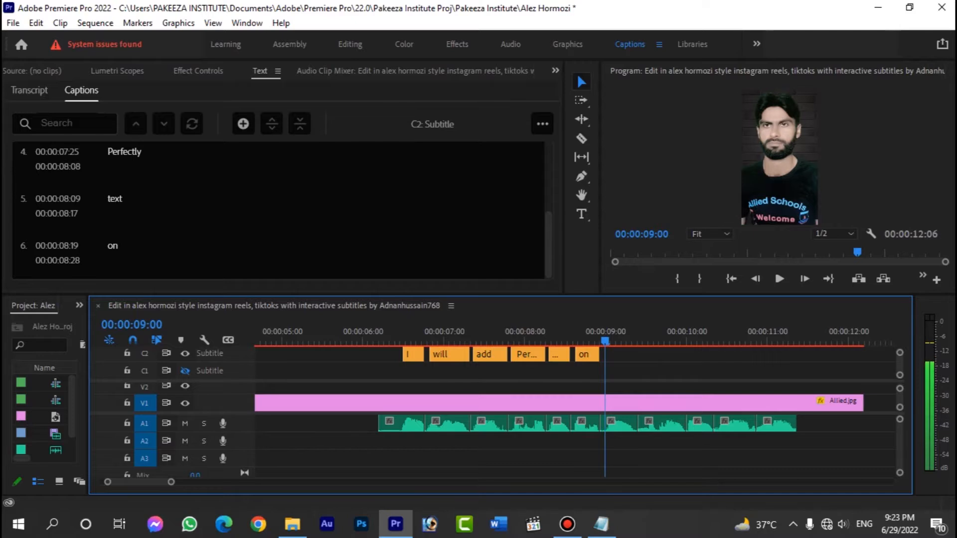
Step: Add a "screen" caption from 00:00:09:00 to 00:00:09:12 and an "in" caption from 00:00:09:14 to 00:00:10:00, using the Notepad sentence
{"action": "left_click", "coordinate": [601, 524]}
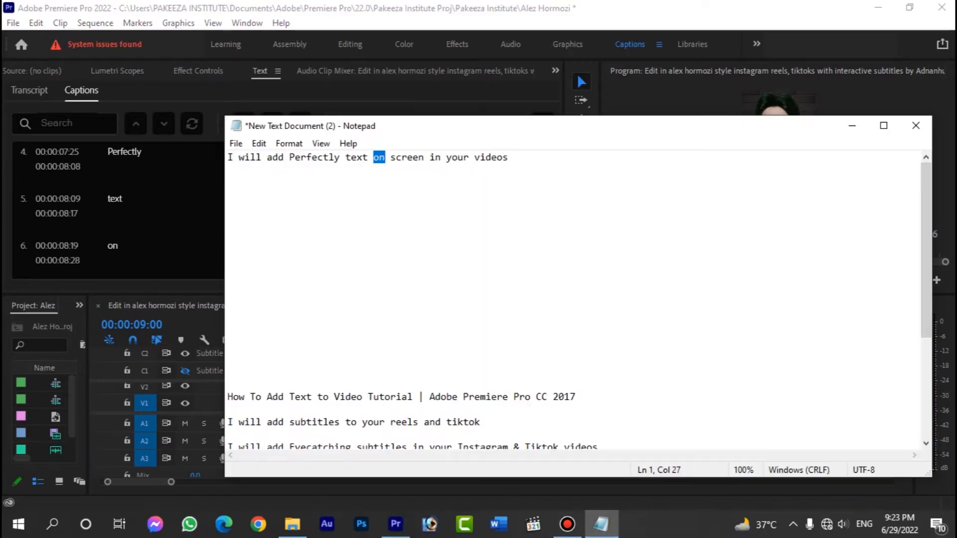
{"action": "left_click_drag", "start_coordinate": [424, 158], "coordinate": [391, 157]}
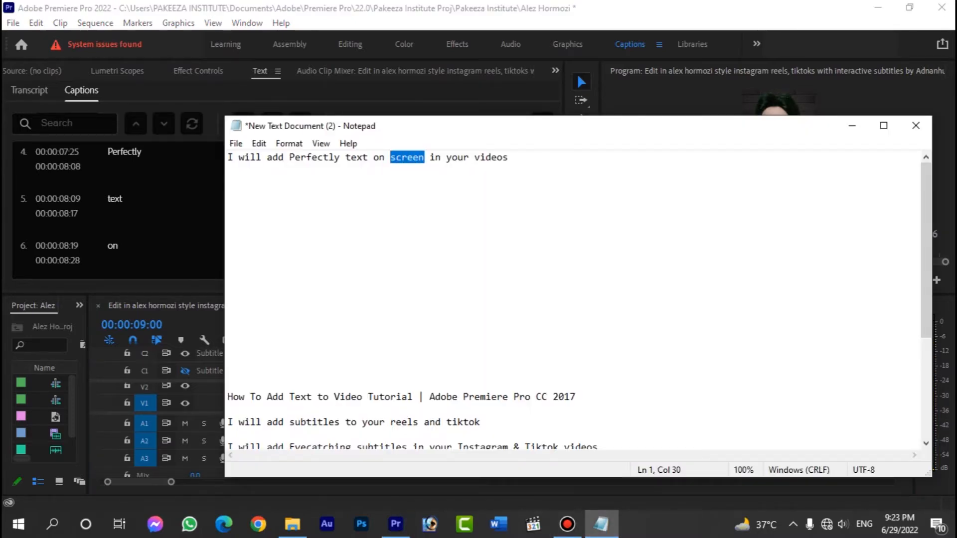
{"action": "left_click", "coordinate": [395, 524]}
{"action": "left_click", "coordinate": [243, 123]}
{"action": "double_click", "coordinate": [143, 234]}
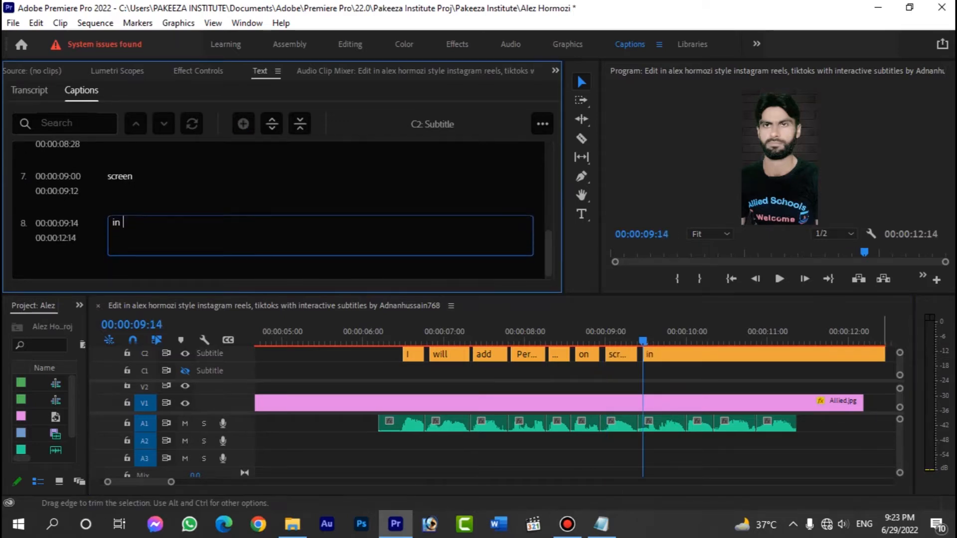
{"action": "left_click_drag", "start_coordinate": [884, 354], "coordinate": [687, 354]}
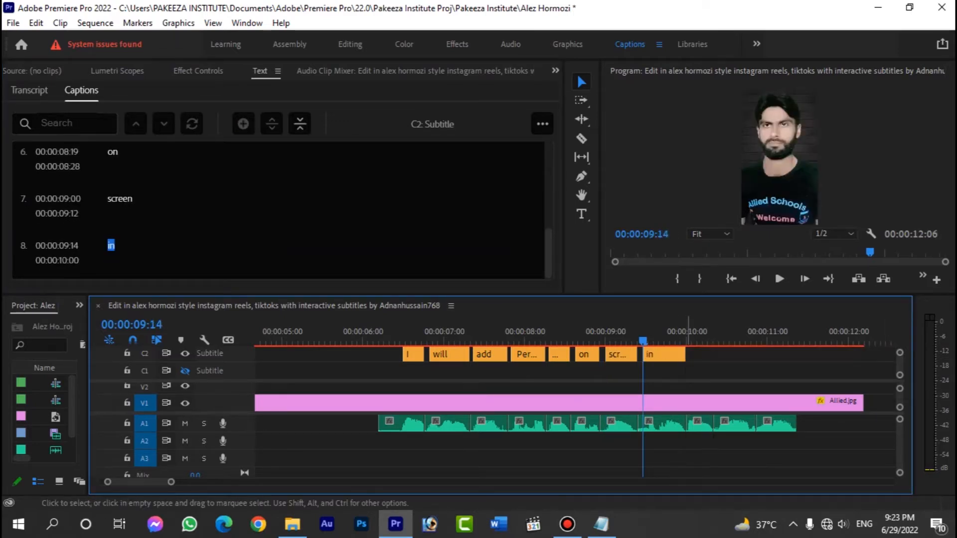
Step: Play the sequence from the first caption and replay the "Perfectly" and "text" section to check the captions' timing against the voice
{"action": "key", "text": "space"}
{"action": "key", "text": "space"}
{"action": "left_click", "coordinate": [610, 334]}
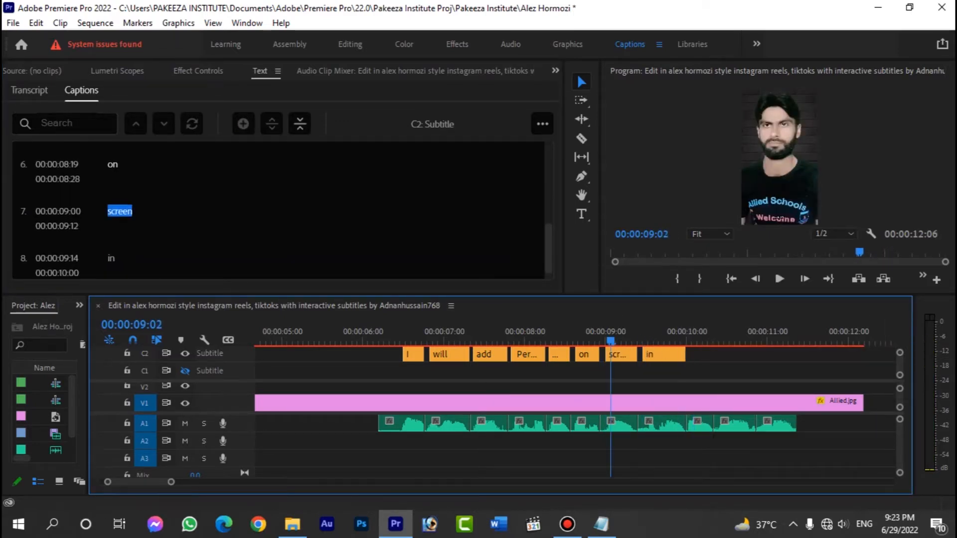
{"action": "left_click", "coordinate": [402, 334]}
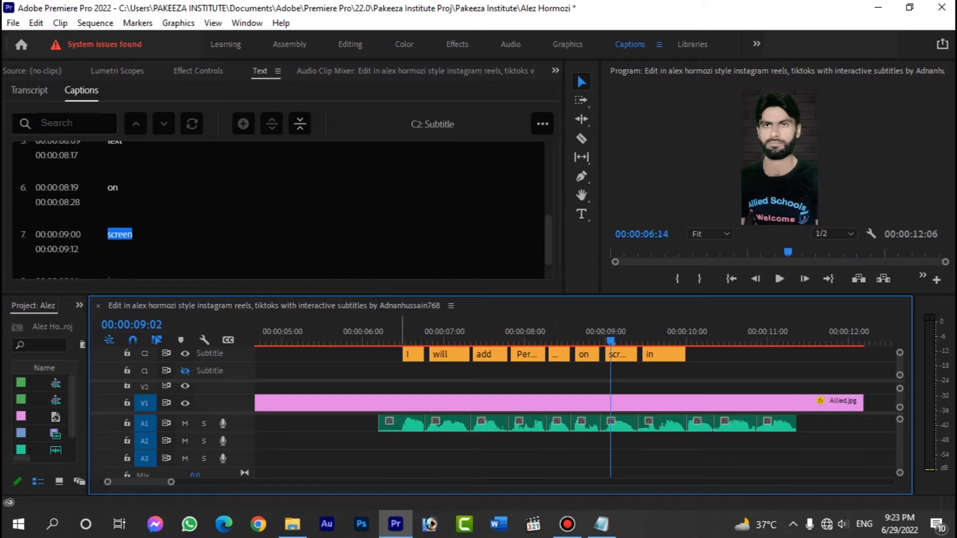
{"action": "key", "text": "space"}
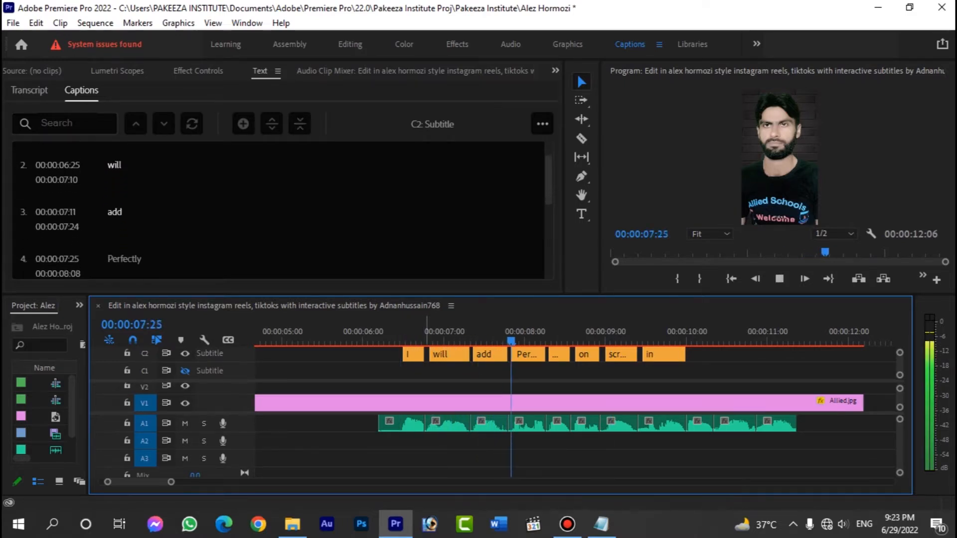
{"action": "key", "text": "space"}
{"action": "left_click", "coordinate": [553, 335]}
{"action": "key", "text": "space"}
{"action": "left_click", "coordinate": [526, 334]}
{"action": "key", "text": "space"}
{"action": "key", "text": "space"}
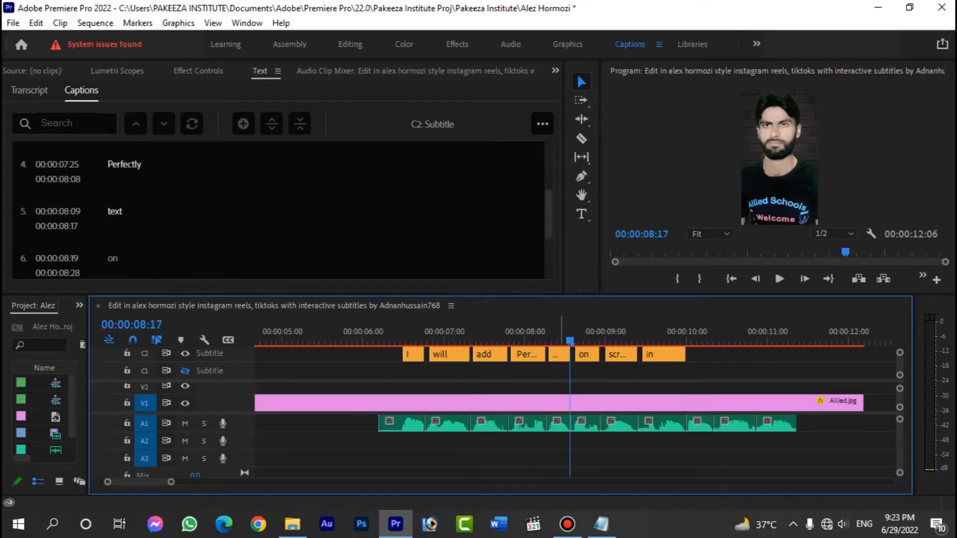
Step: Shift the last four captions later so "on" starts at 00:00:09:00, and extend the "Perfectly" caption to about 00:00:08:17
{"action": "left_click_drag", "start_coordinate": [710, 371], "coordinate": [570, 356]}
{"action": "key", "text": "space"}
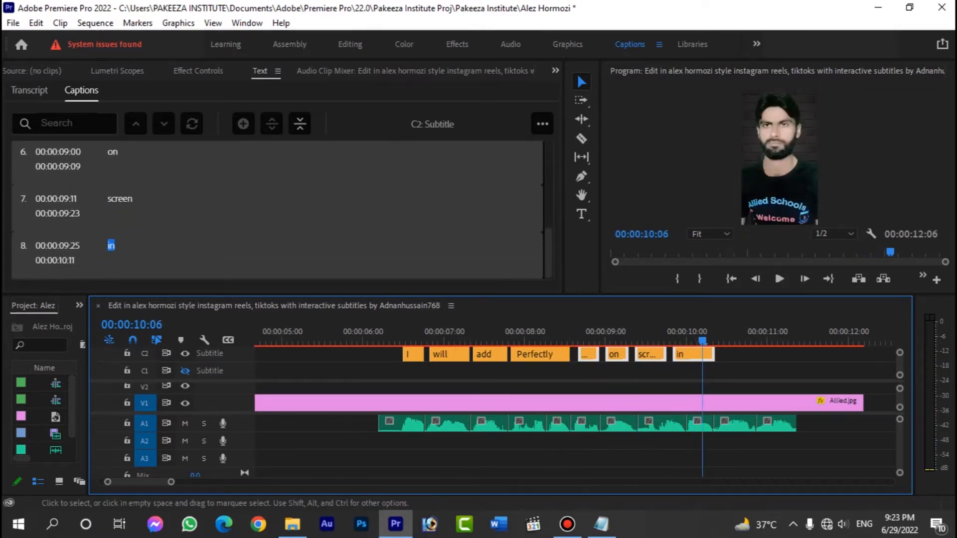
Step: Play on to 00:00:10:12, just past the "in" caption, and copy the word "your" from the Notepad sentence
{"action": "key", "text": "space"}
{"action": "key", "text": "space"}
{"action": "key", "text": "Left"}
{"action": "key", "text": "Left"}
{"action": "key", "text": "Left"}
{"action": "key", "text": "Left"}
{"action": "key", "text": "alt+Tab"}
{"action": "key", "text": "Left"}
{"action": "key", "text": "Left"}
{"action": "key", "text": "ctrl+shift+Left"}
{"action": "key", "text": "ctrl+shift+Left"}
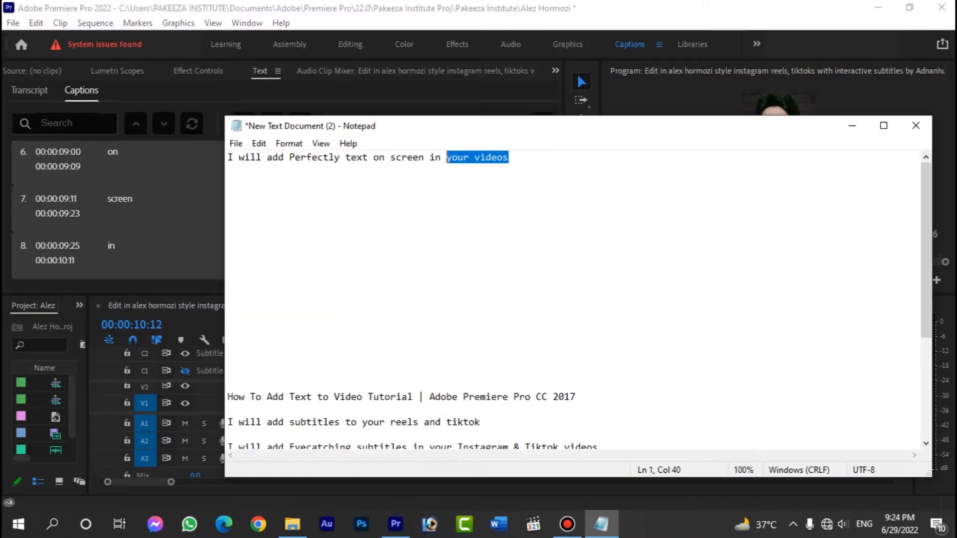
{"action": "left_click", "coordinate": [469, 171]}
{"action": "left_click_drag", "start_coordinate": [469, 157], "coordinate": [446, 157]}
{"action": "key", "text": "ctrl+c"}
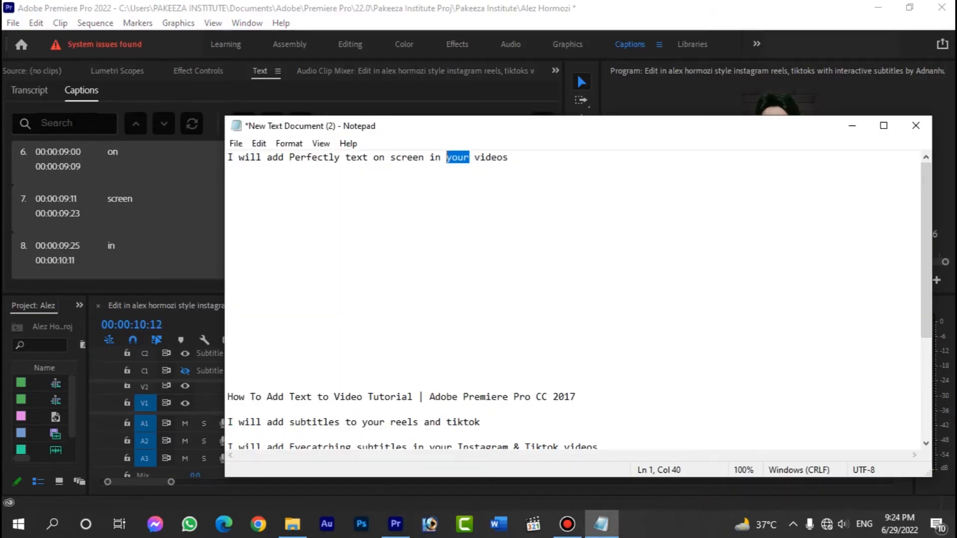
Step: Add a "your" caption in Premiere Pro at 00:00:10:12 and trim its end to 00:00:10:26
{"action": "left_click", "coordinate": [395, 524]}
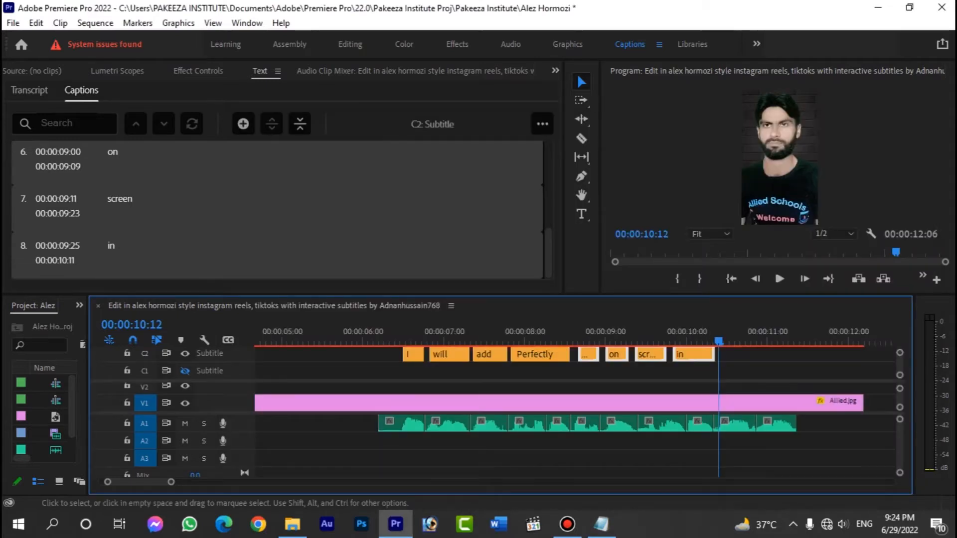
{"action": "left_click", "coordinate": [243, 123]}
{"action": "key", "text": "ctrl+v"}
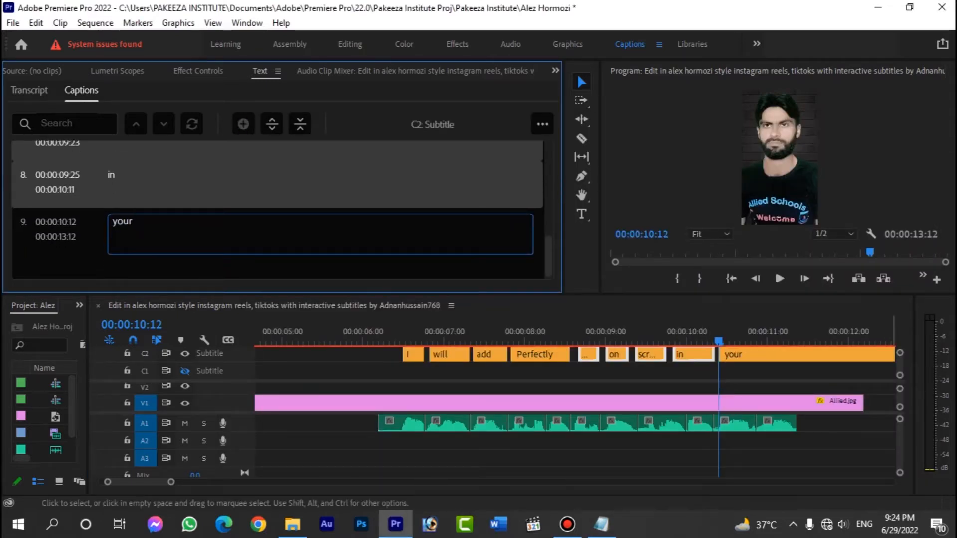
{"action": "left_click", "coordinate": [768, 354]}
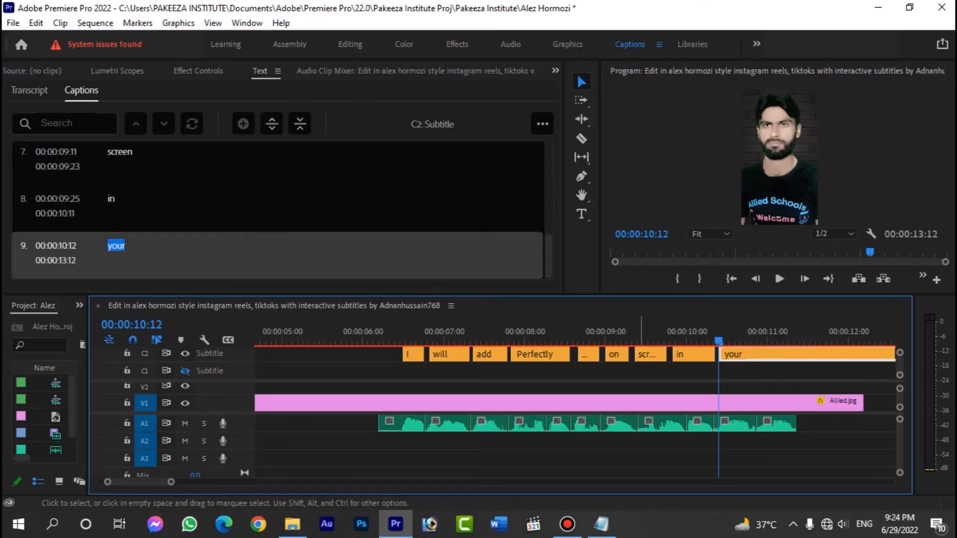
{"action": "scroll", "coordinate": [722, 359], "scroll_direction": "down", "scroll_amount": 6}
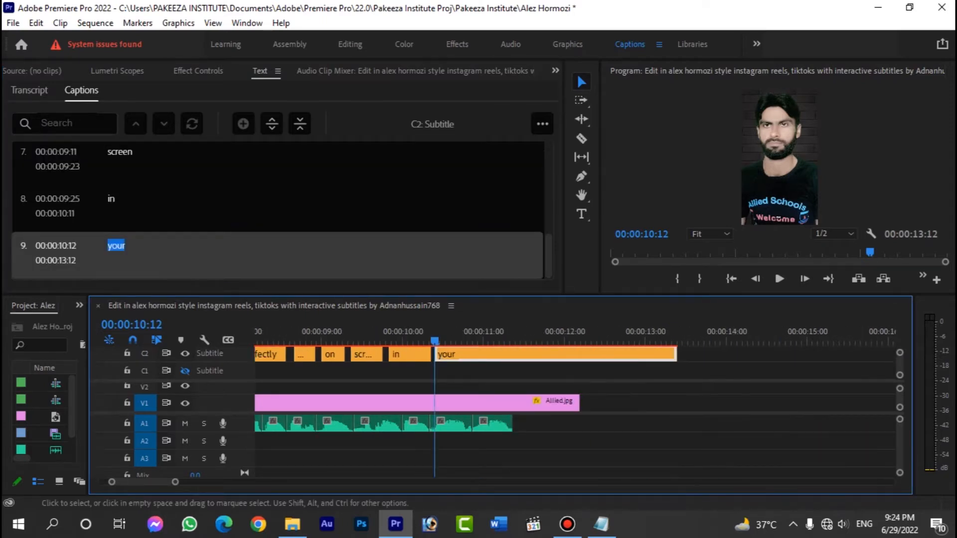
{"action": "left_click_drag", "start_coordinate": [678, 354], "coordinate": [464, 354]}
{"action": "left_click_drag", "start_coordinate": [464, 355], "coordinate": [474, 354]}
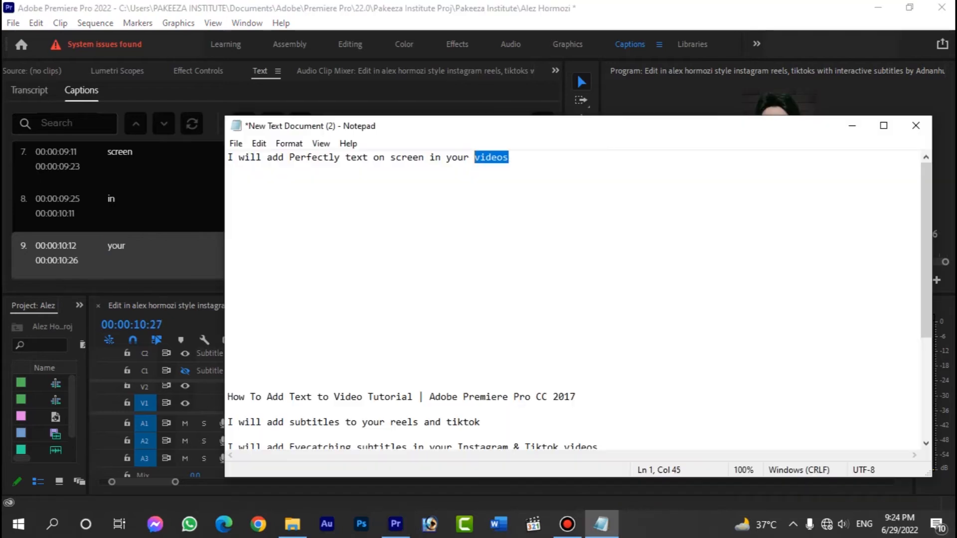
Step: Add a "videos" caption from 00:00:10:27 to 00:00:11:11, ending with the voice-over, and save the project
{"action": "left_click", "coordinate": [577, 73]}
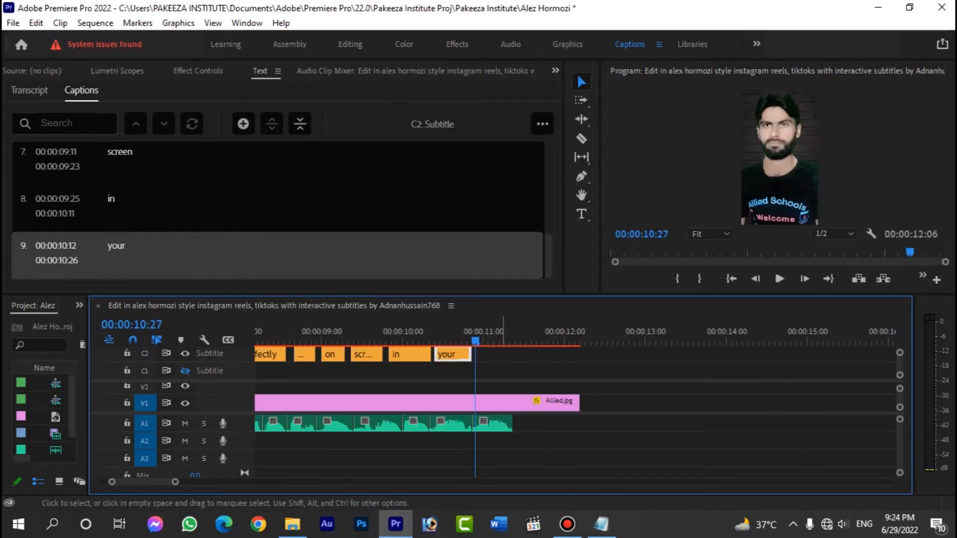
{"action": "left_click", "coordinate": [243, 124]}
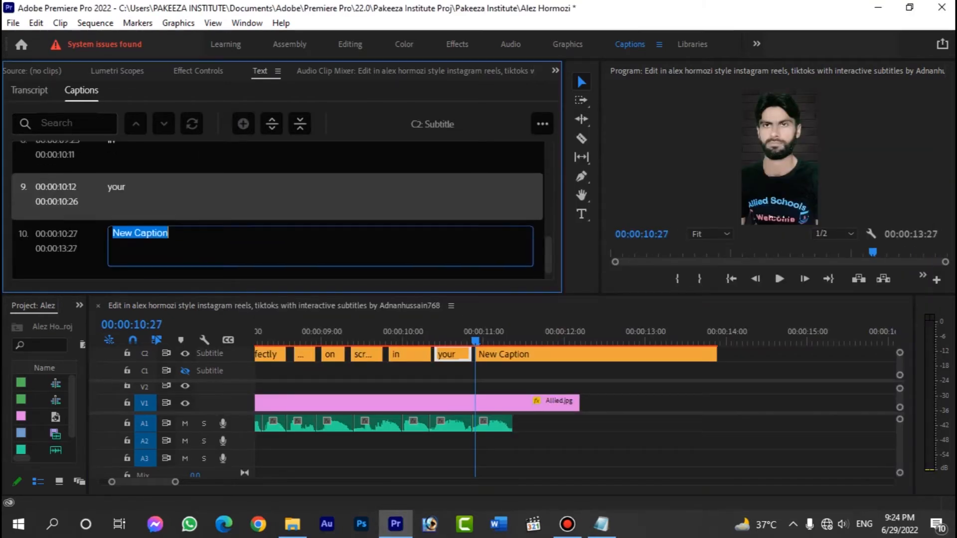
{"action": "type", "text": "videos"}
{"action": "left_click_drag", "start_coordinate": [715, 354], "coordinate": [511, 354]}
{"action": "key", "text": "ctrl+s"}
Step: Enlarge the program preview and play the sequence from the first caption to check the timing
{"action": "scroll", "coordinate": [573, 399], "scroll_direction": "up", "scroll_amount": 3}
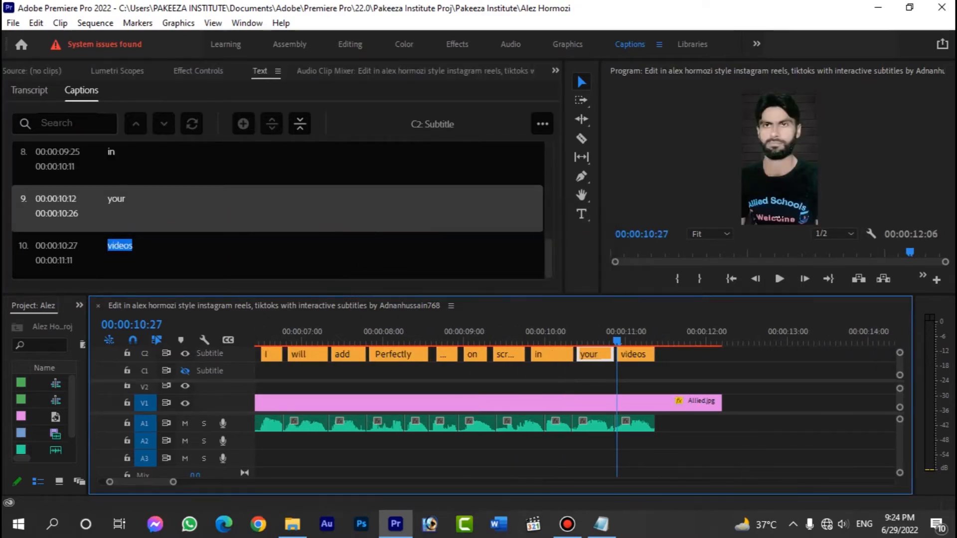
{"action": "scroll", "coordinate": [573, 398], "scroll_direction": "up", "scroll_amount": 2}
{"action": "left_click", "coordinate": [411, 340]}
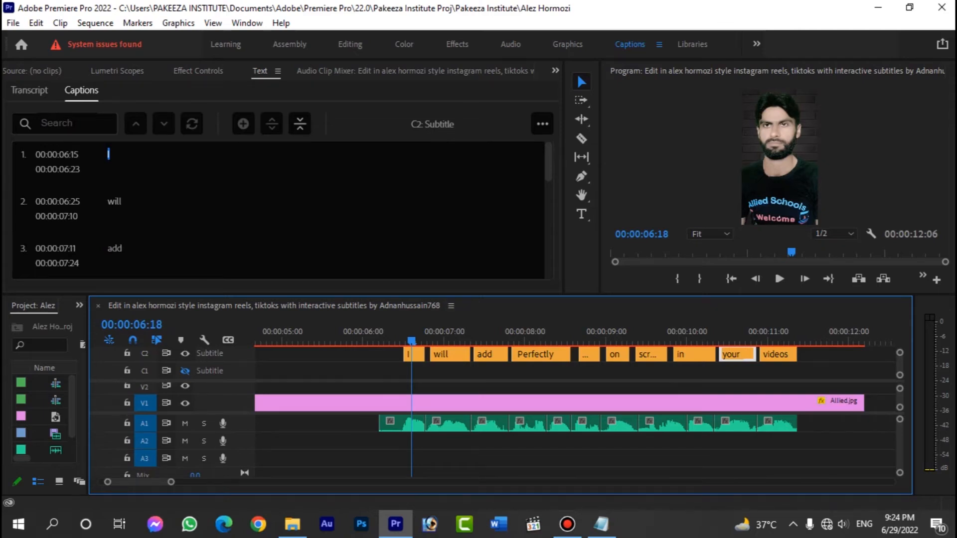
{"action": "left_click_drag", "start_coordinate": [576, 73], "coordinate": [328, 73]}
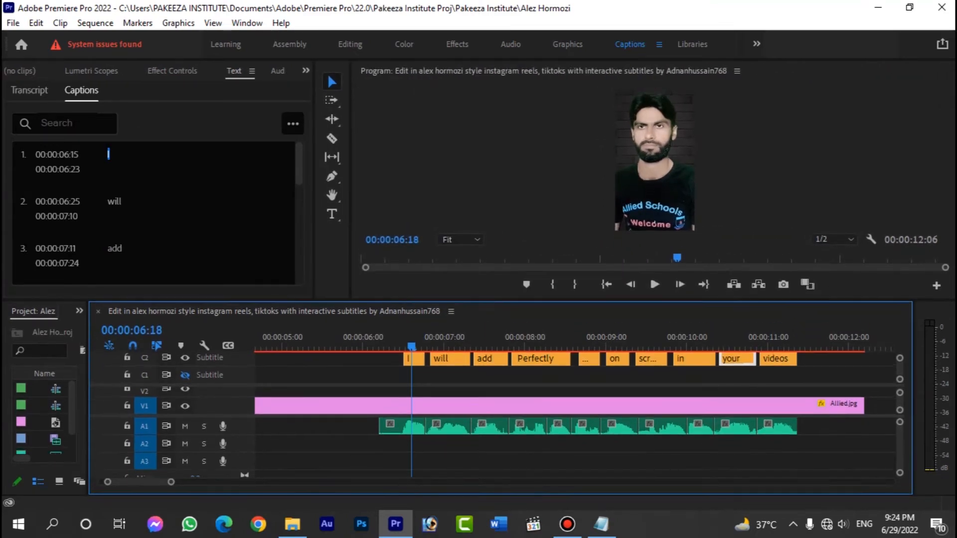
{"action": "key", "text": "ctrl+s"}
{"action": "key", "text": "space"}
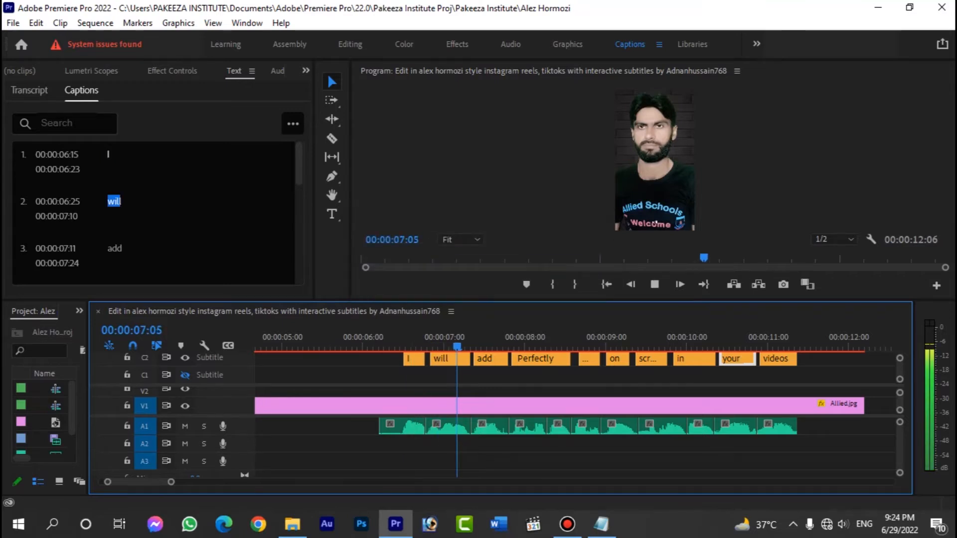
{"action": "key", "text": "space"}
Step: Open the "I" caption's graphic properties, set its position zone to bottom centre and align its text to the top
{"action": "left_click", "coordinate": [418, 339]}
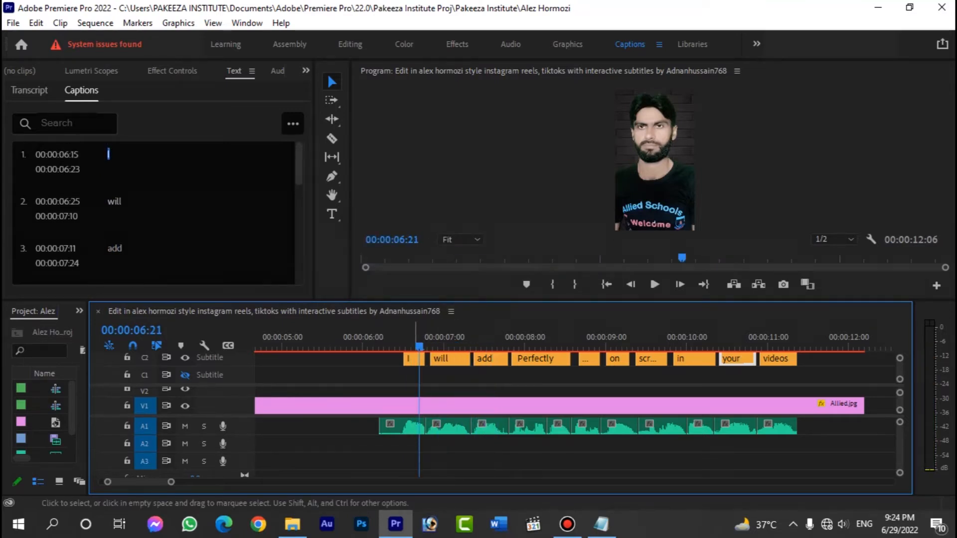
{"action": "left_click", "coordinate": [415, 359]}
{"action": "double_click", "coordinate": [416, 360]}
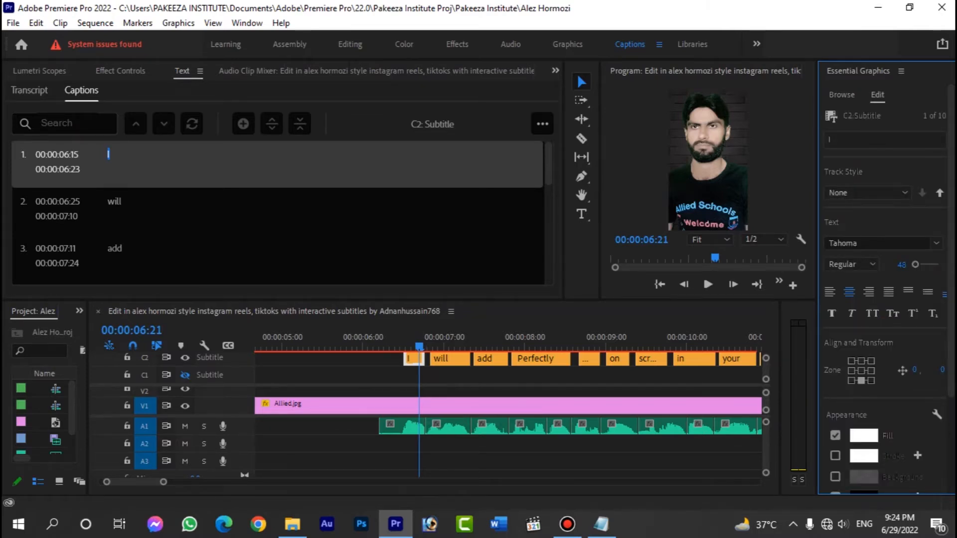
{"action": "left_click", "coordinate": [861, 370]}
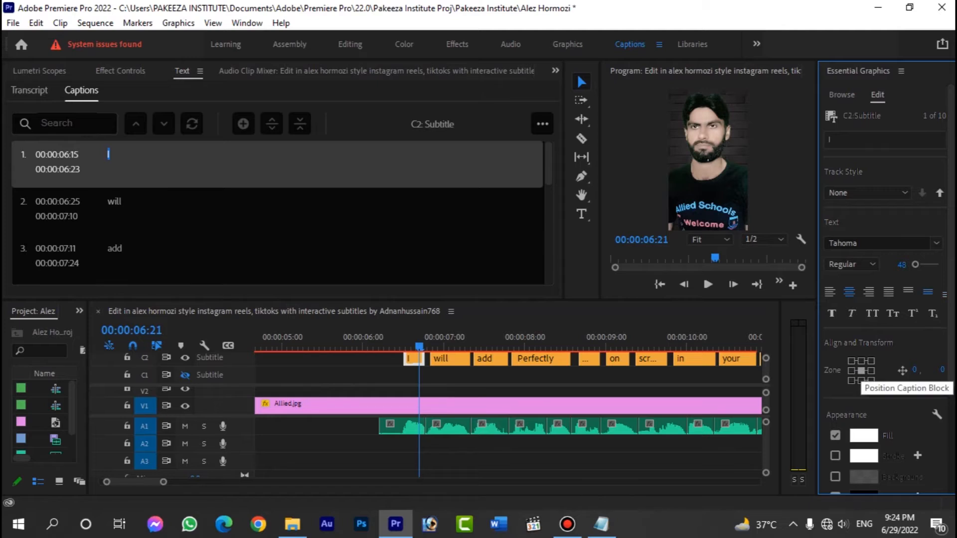
{"action": "left_click", "coordinate": [861, 381]}
{"action": "left_click", "coordinate": [907, 292]}
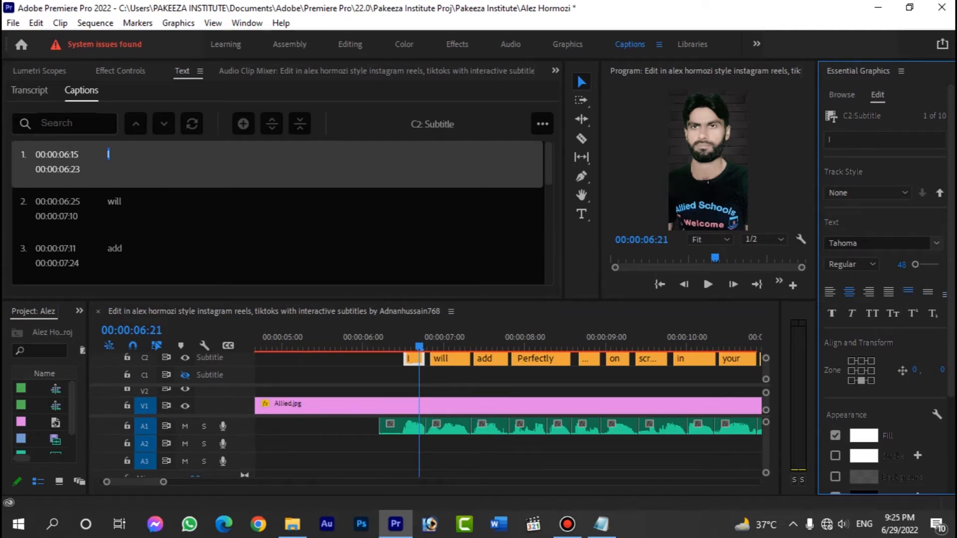
Step: Set the "I" caption's font to BadaBoom BB
{"action": "left_click", "coordinate": [936, 244]}
{"action": "type", "text": "bad"}
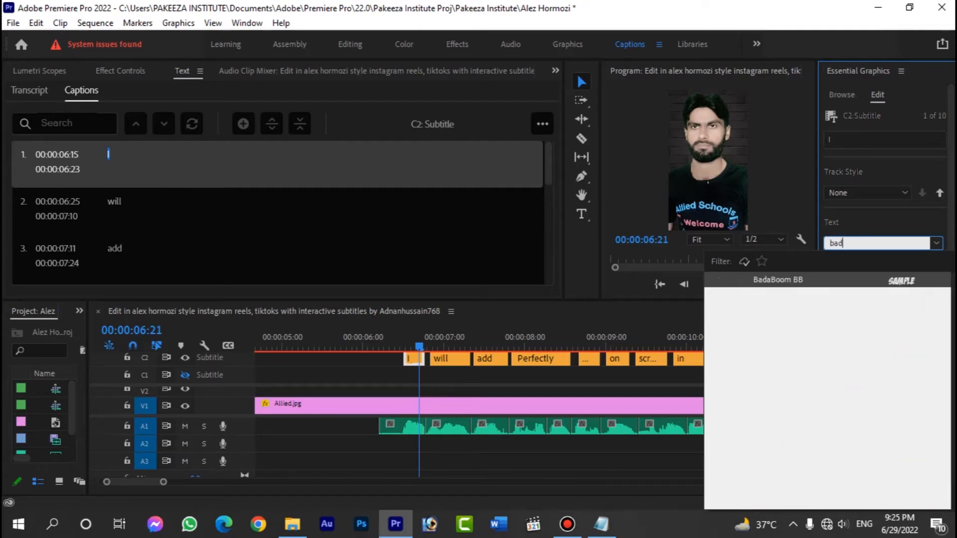
{"action": "key", "text": "Return"}
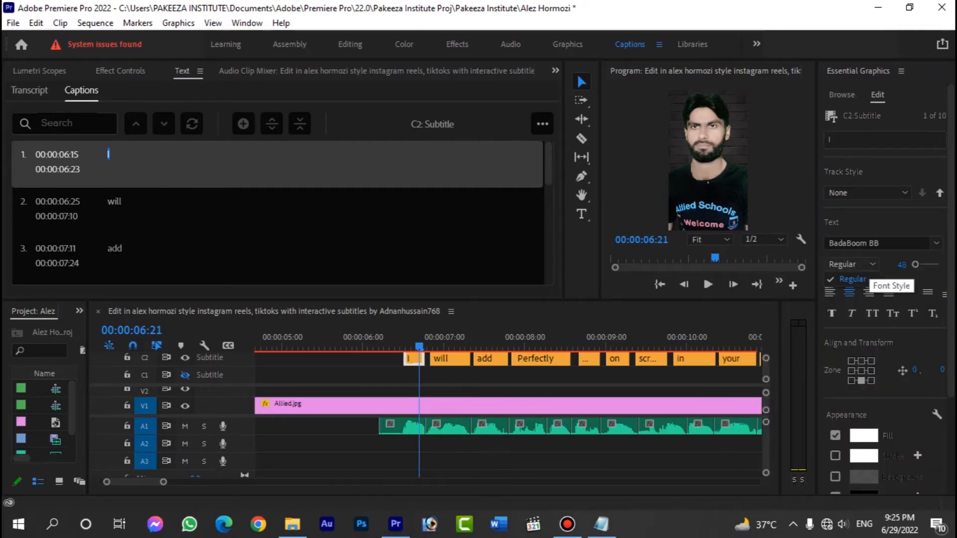
Step: Try several larger font sizes on the "I" caption and set it to 300
{"action": "left_click_drag", "start_coordinate": [901, 265], "coordinate": [903, 265]}
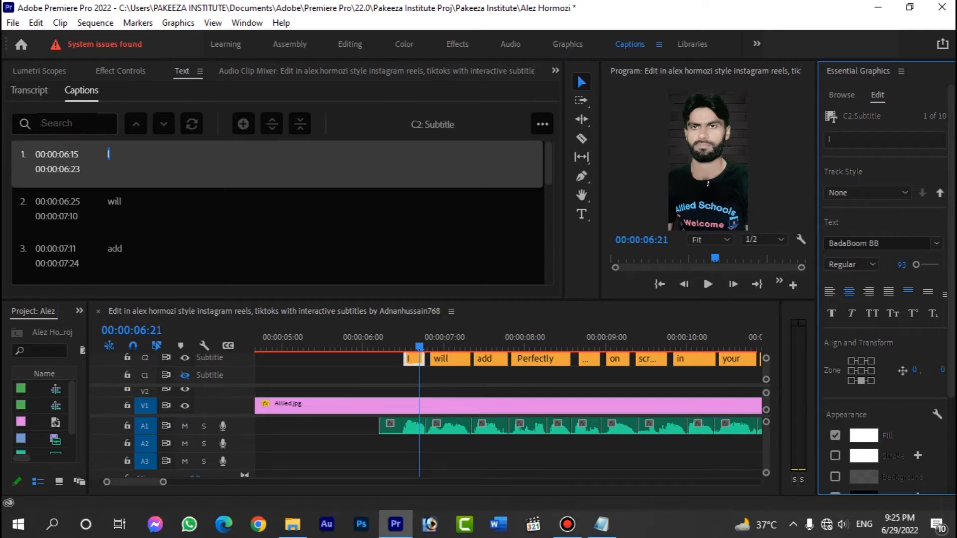
{"action": "left_click_drag", "start_coordinate": [899, 264], "coordinate": [906, 265]}
{"action": "left_click", "coordinate": [900, 265]}
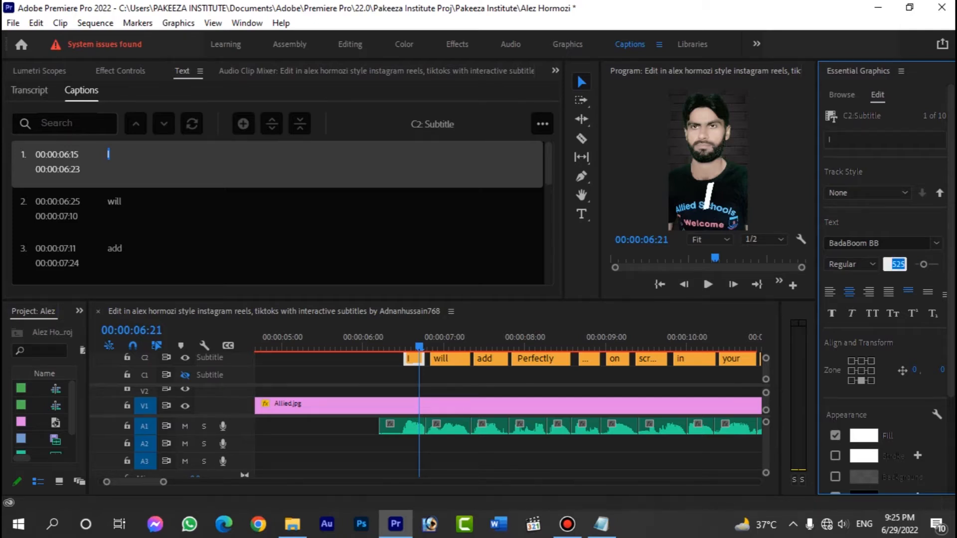
{"action": "key", "text": "Return"}
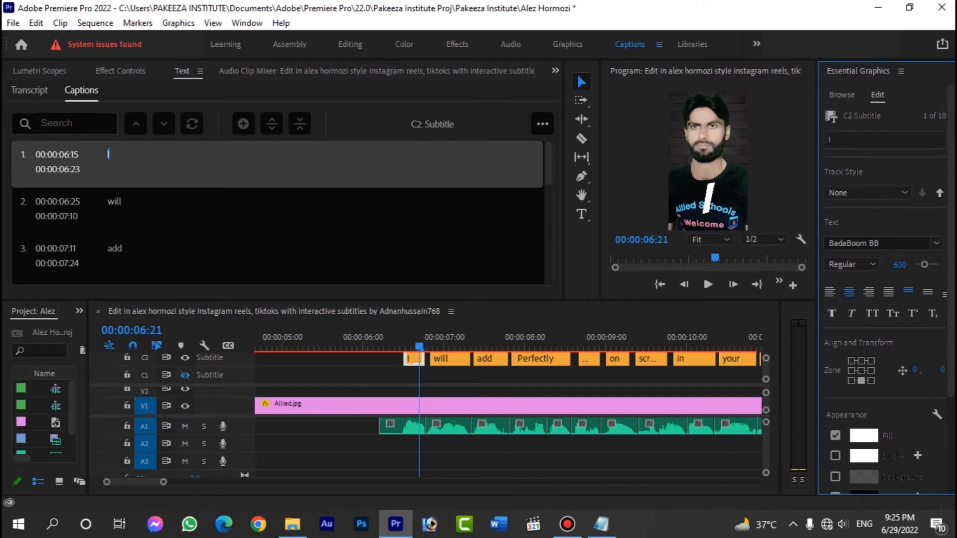
{"action": "left_click", "coordinate": [899, 265]}
{"action": "key", "text": "Return"}
{"action": "left_click", "coordinate": [899, 265]}
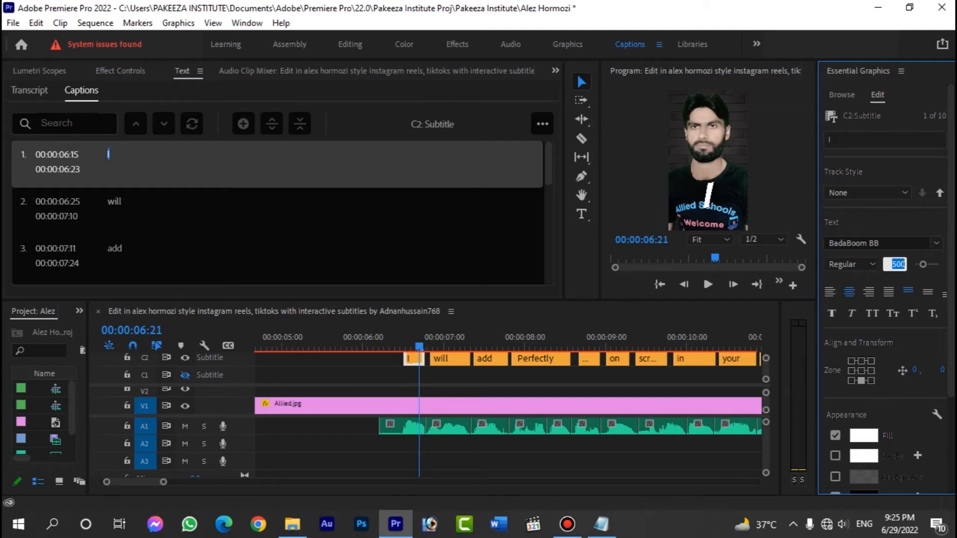
{"action": "type", "text": "300"}
{"action": "key", "text": "Return"}
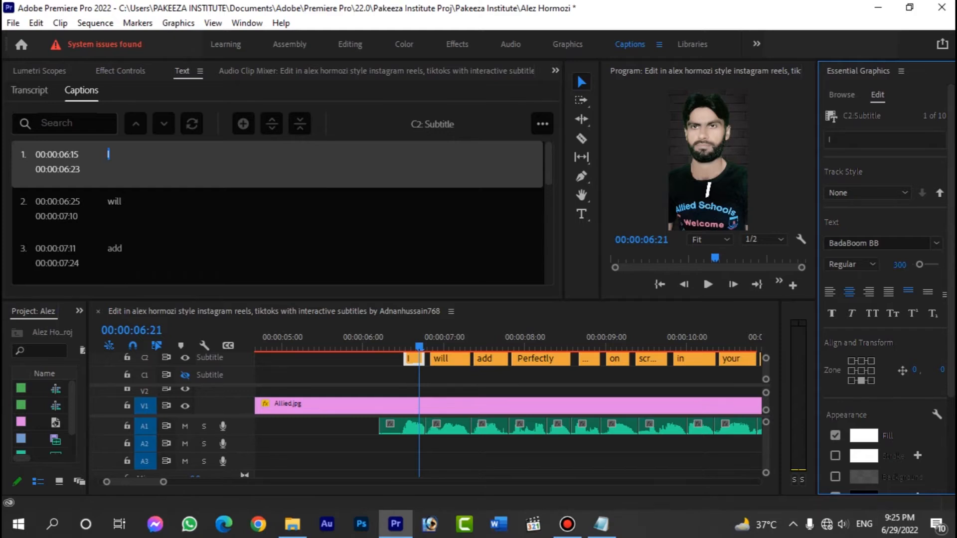
Step: Widen the program preview and push the "I" caption's style to all captions on the track
{"action": "left_click_drag", "start_coordinate": [600, 190], "coordinate": [442, 189]}
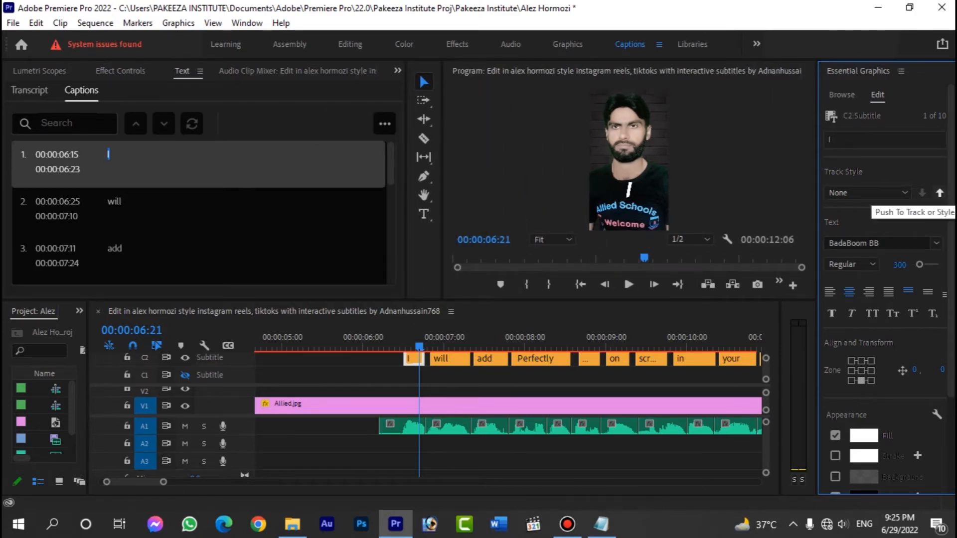
{"action": "left_click", "coordinate": [939, 193]}
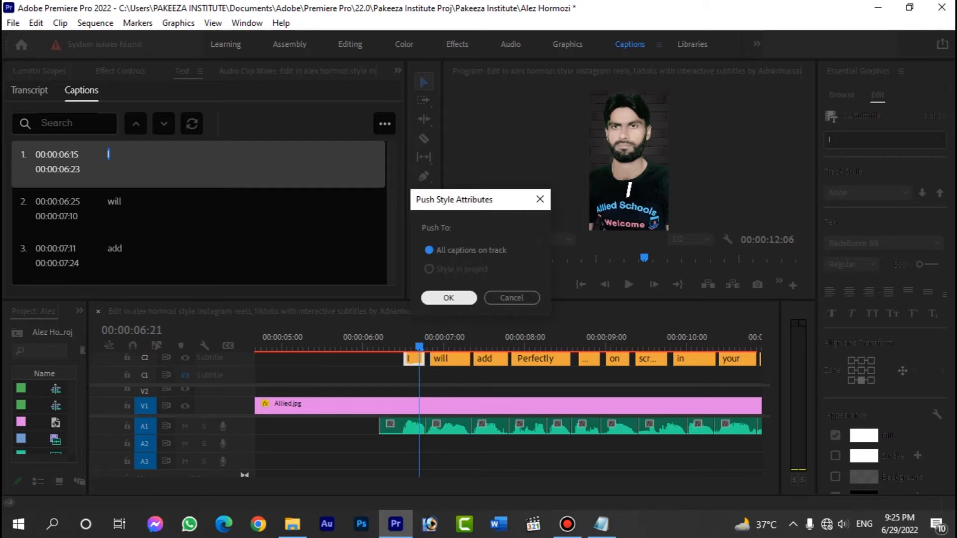
{"action": "key", "text": "Return"}
Step: Play up to the "Perfectly" caption, set its font size to 230 so it fits the frame, and save the project
{"action": "key", "text": "space"}
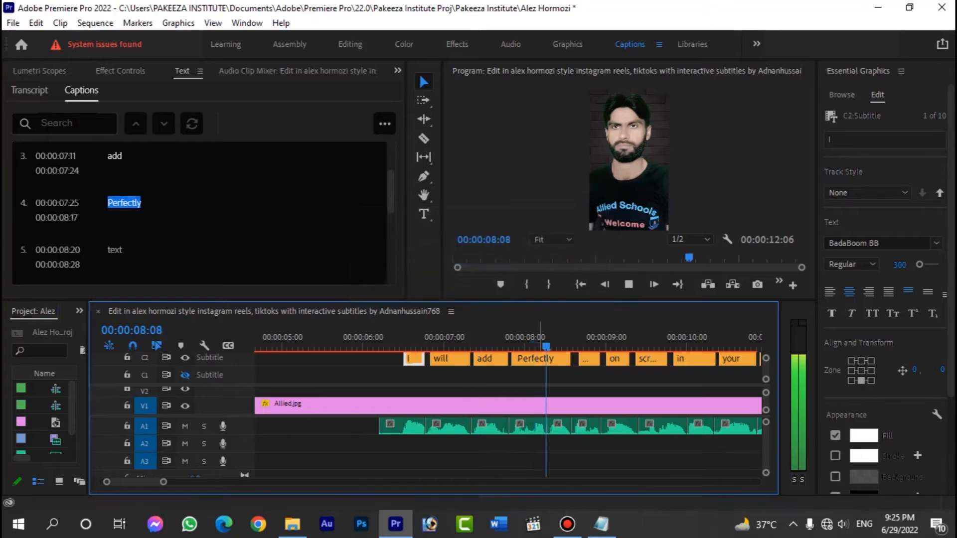
{"action": "left_click", "coordinate": [540, 342]}
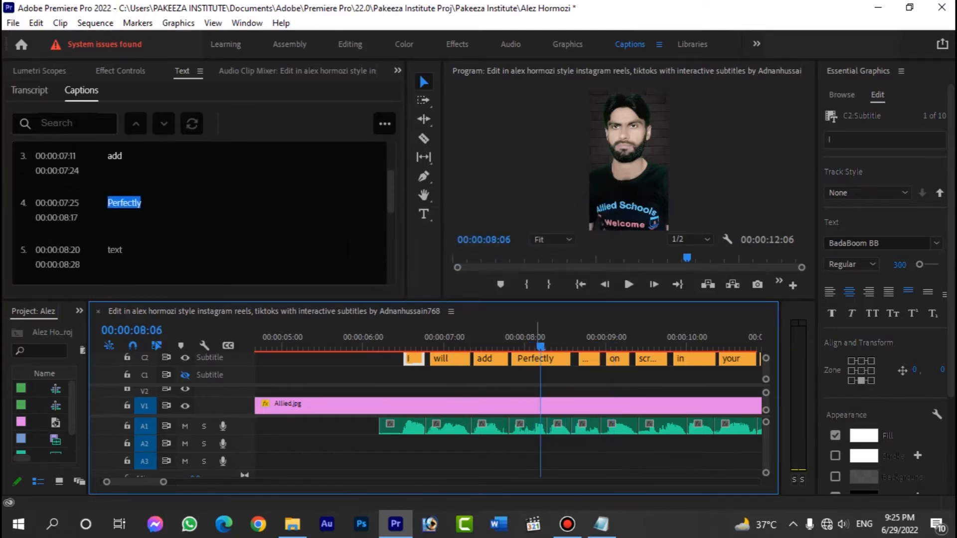
{"action": "left_click", "coordinate": [531, 359]}
{"action": "key", "text": "Up"}
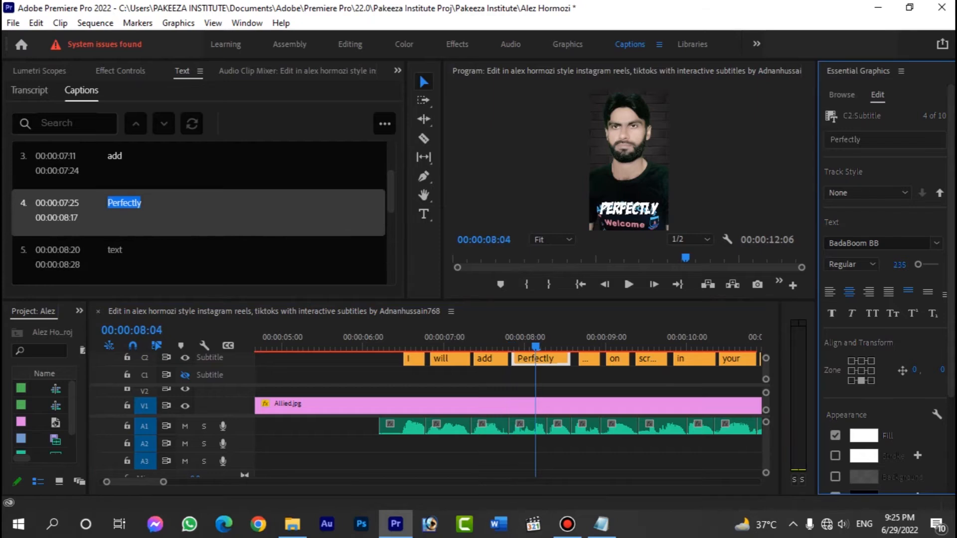
{"action": "left_click_drag", "start_coordinate": [900, 265], "coordinate": [899, 264]}
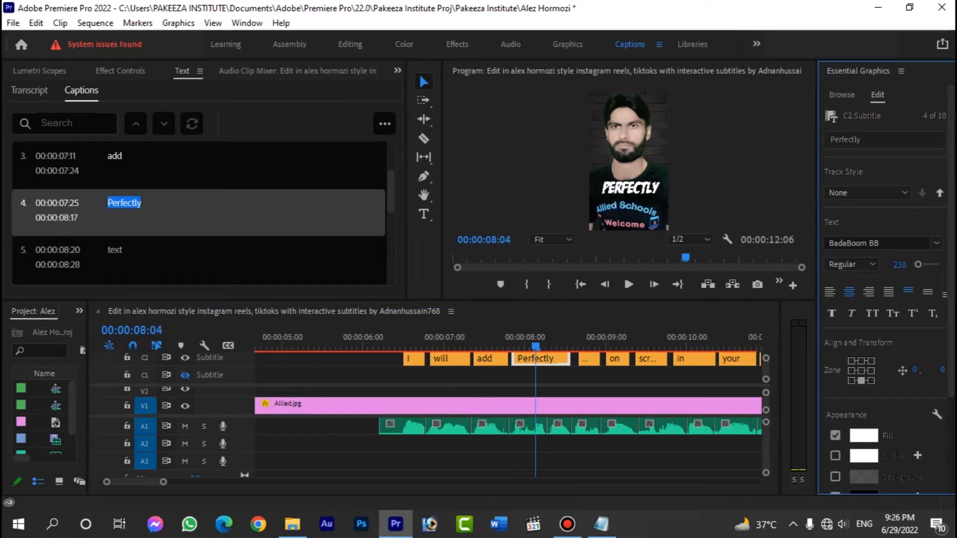
{"action": "key", "text": "ctrl+s"}
Step: Play the whole captioned section from the "I" caption through "videos" to review the styled text
{"action": "left_click", "coordinate": [412, 339]}
{"action": "key", "text": "space"}
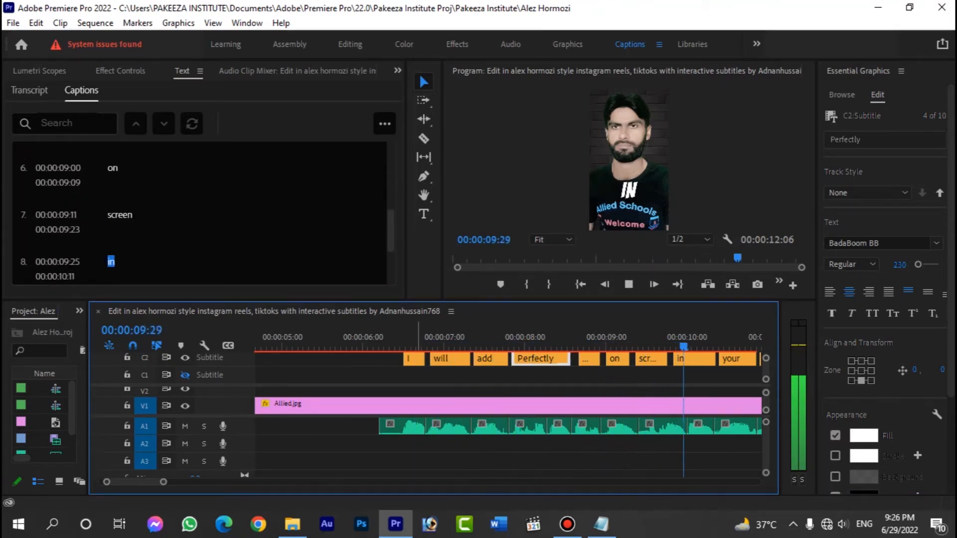
{"action": "key", "text": "space"}
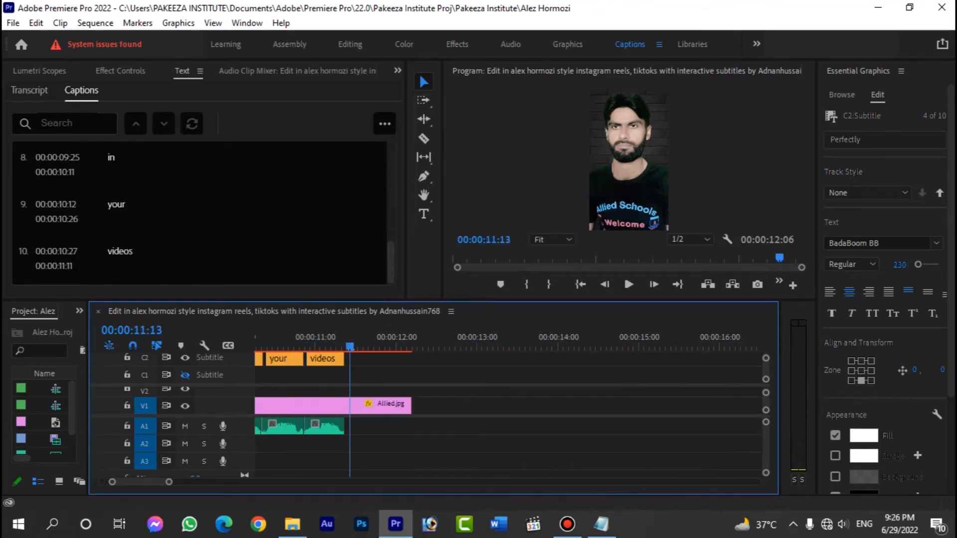
{"action": "scroll", "coordinate": [508, 413], "scroll_direction": "up", "scroll_amount": 7}
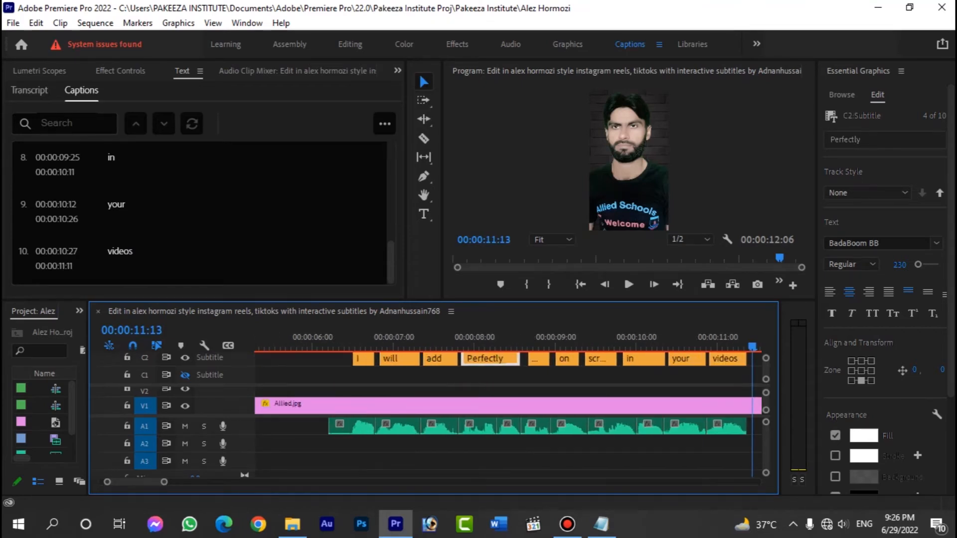
Step: Change the fill color of the "will" caption to yellow
{"action": "left_click", "coordinate": [390, 340]}
{"action": "left_click", "coordinate": [405, 359]}
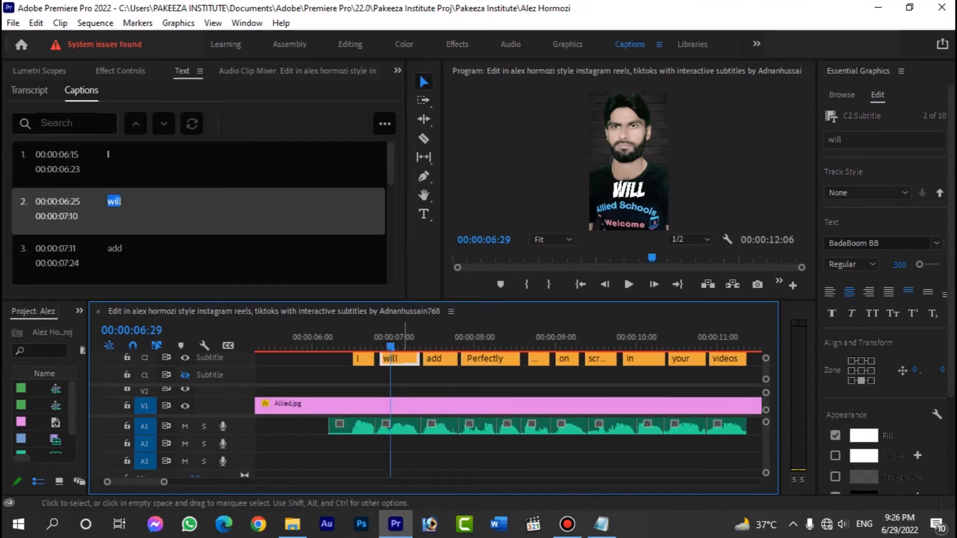
{"action": "left_click", "coordinate": [863, 435]}
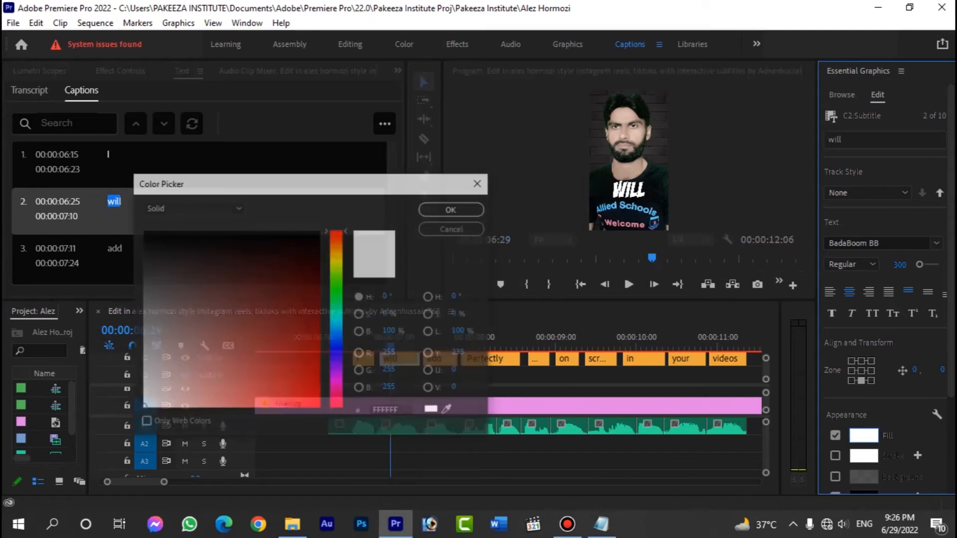
{"action": "left_click", "coordinate": [337, 263]}
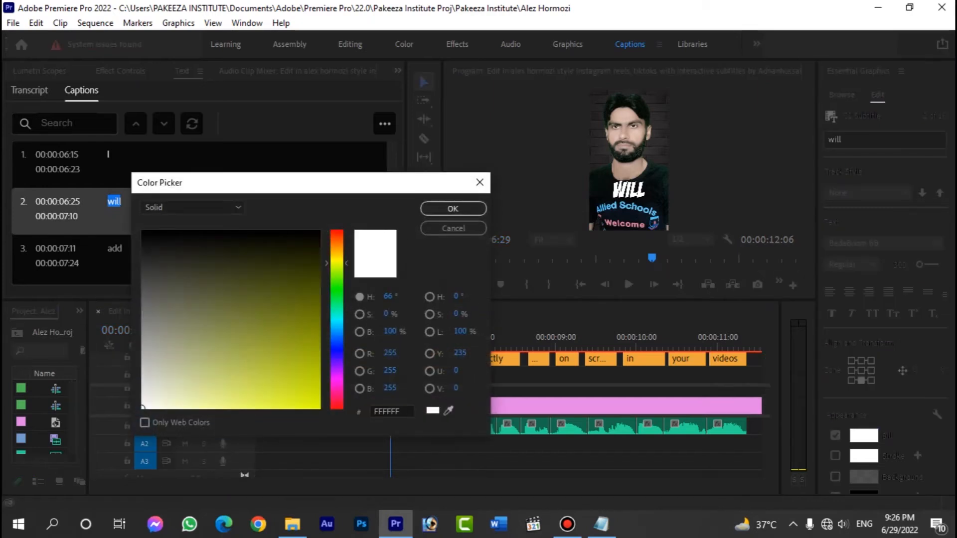
{"action": "left_click", "coordinate": [317, 405]}
{"action": "left_click", "coordinate": [453, 208]}
Step: Go to the "Perfectly" caption and change its fill color to bright yellow EEFD03
{"action": "left_click_drag", "start_coordinate": [443, 340], "coordinate": [477, 340]}
{"action": "left_click", "coordinate": [498, 359]}
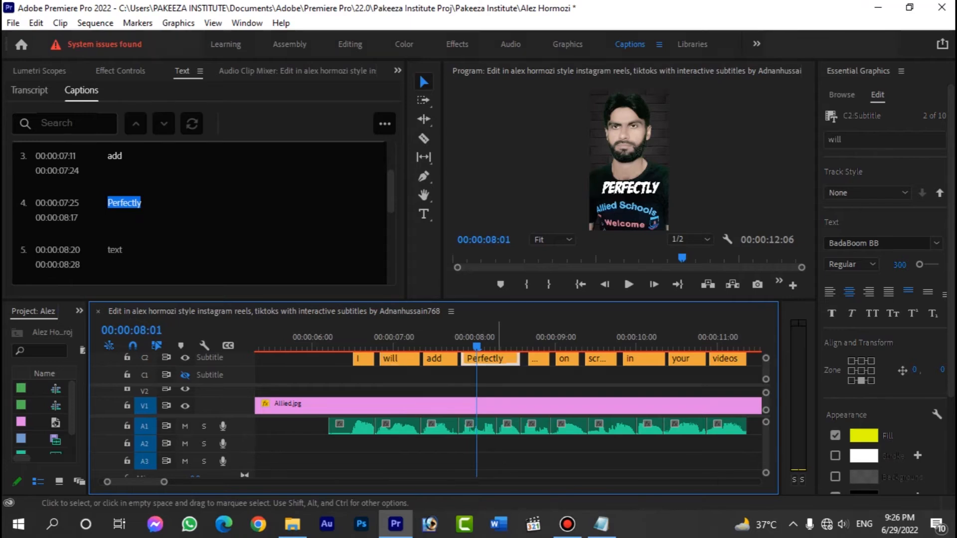
{"action": "left_click", "coordinate": [863, 436]}
{"action": "left_click", "coordinate": [337, 262]}
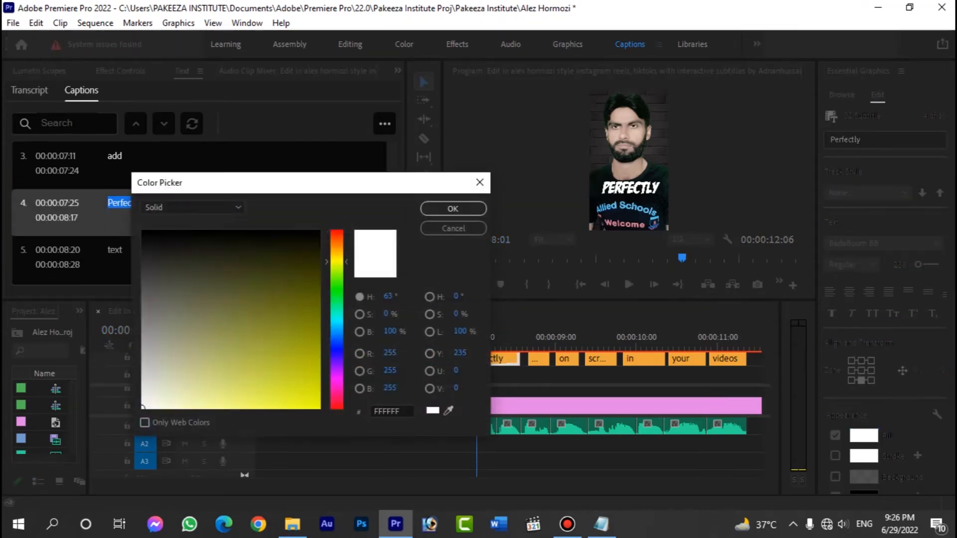
{"action": "left_click", "coordinate": [317, 404]}
{"action": "left_click", "coordinate": [452, 209]}
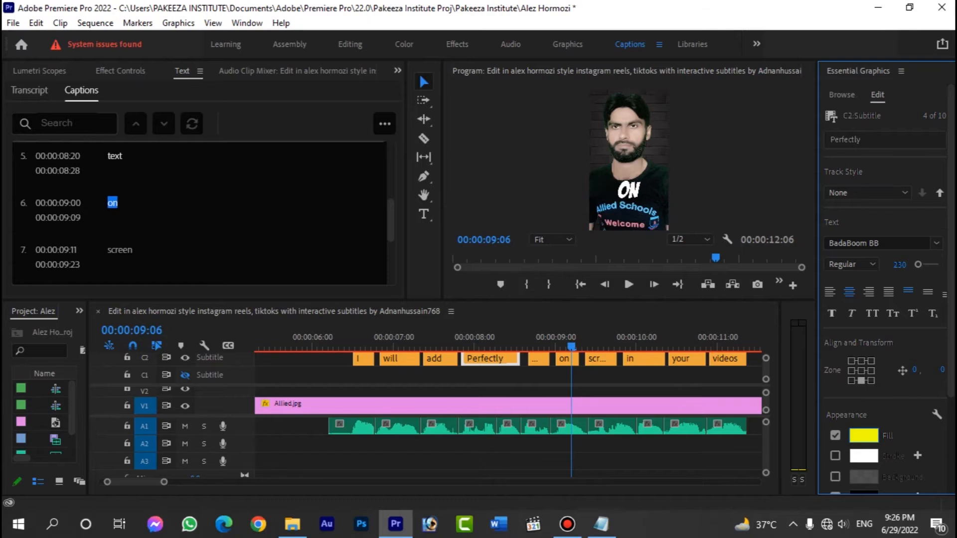
Step: Select the "on" caption's text in the preview and change its fill color to yellow FAF706
{"action": "left_click", "coordinate": [864, 436]}
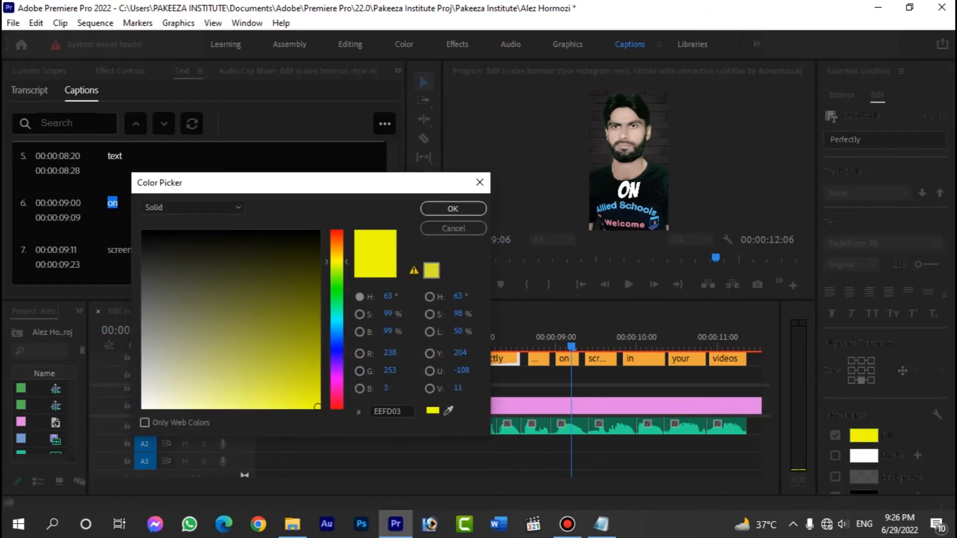
{"action": "left_click", "coordinate": [453, 208]}
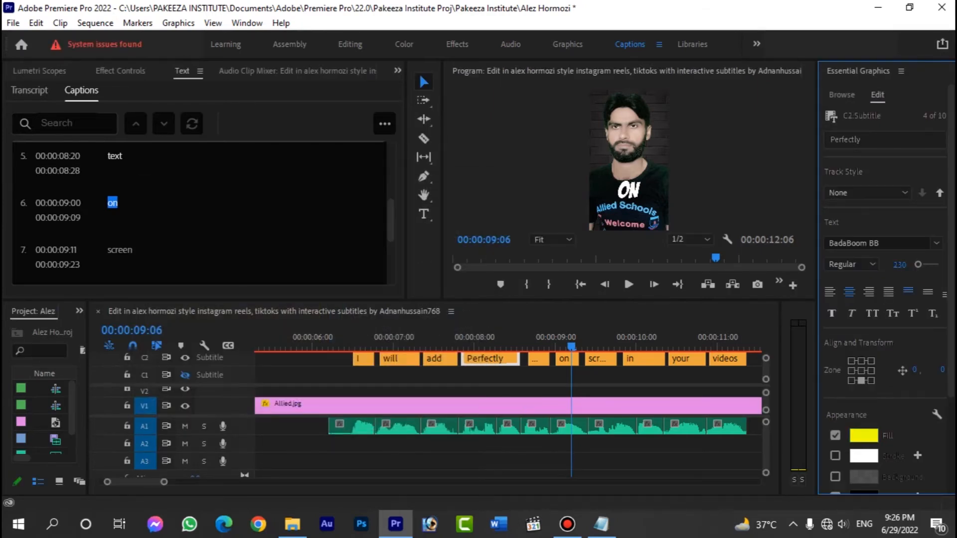
{"action": "left_click_drag", "start_coordinate": [571, 346], "coordinate": [563, 345]}
{"action": "double_click", "coordinate": [628, 190]}
{"action": "left_click", "coordinate": [863, 436]}
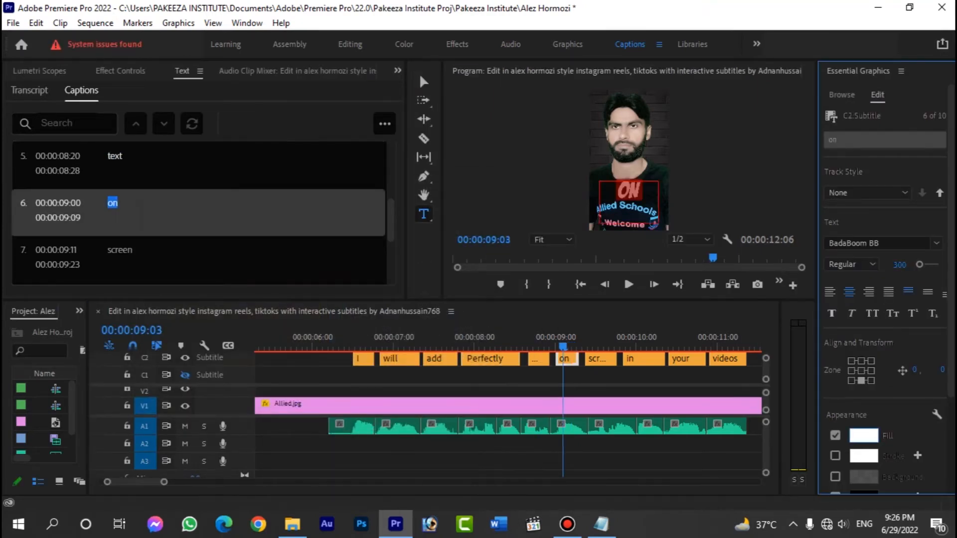
{"action": "left_click", "coordinate": [337, 260]}
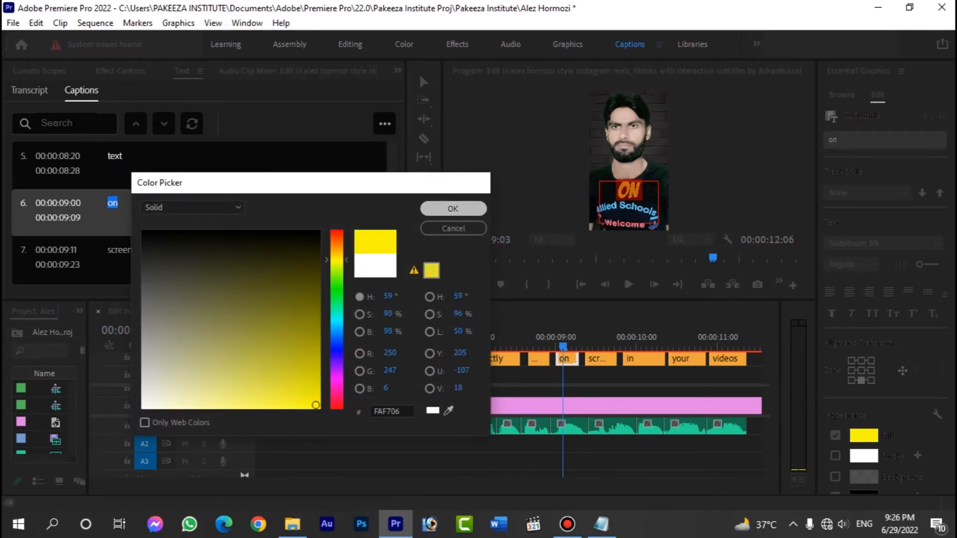
{"action": "left_click", "coordinate": [453, 209]}
Step: Select the "in" caption's text and change its fill color to a warm yellow
{"action": "left_click", "coordinate": [647, 345]}
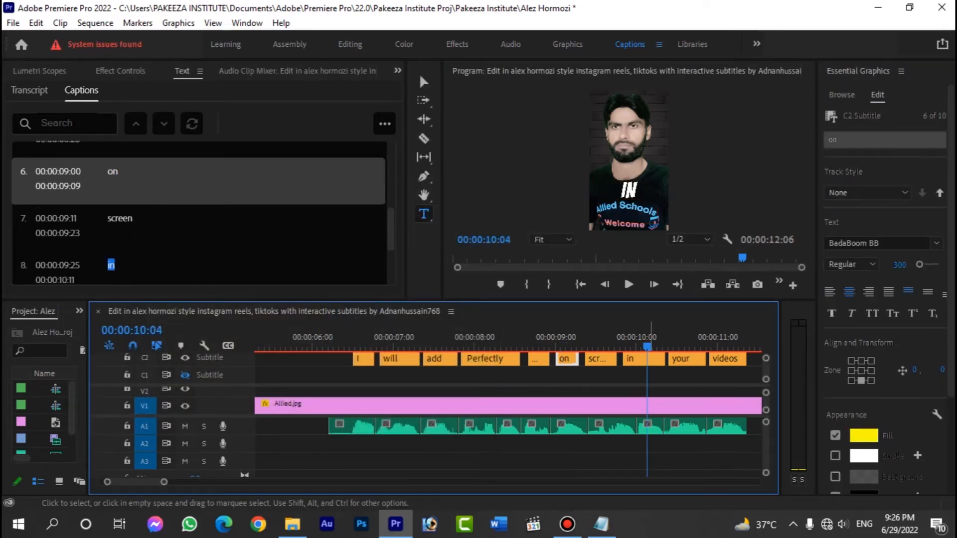
{"action": "left_click", "coordinate": [647, 358]}
{"action": "key", "text": "t"}
{"action": "left_click", "coordinate": [864, 435]}
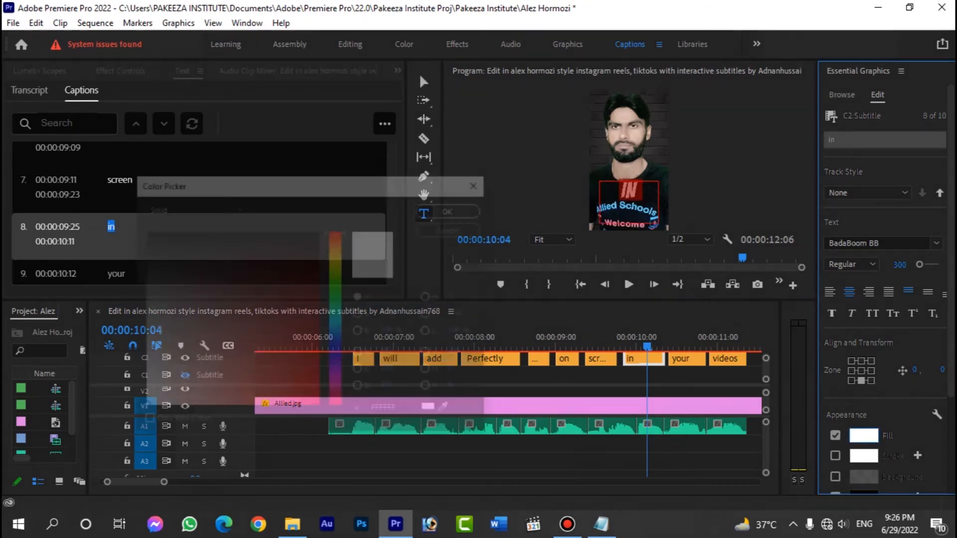
{"action": "left_click", "coordinate": [337, 258]}
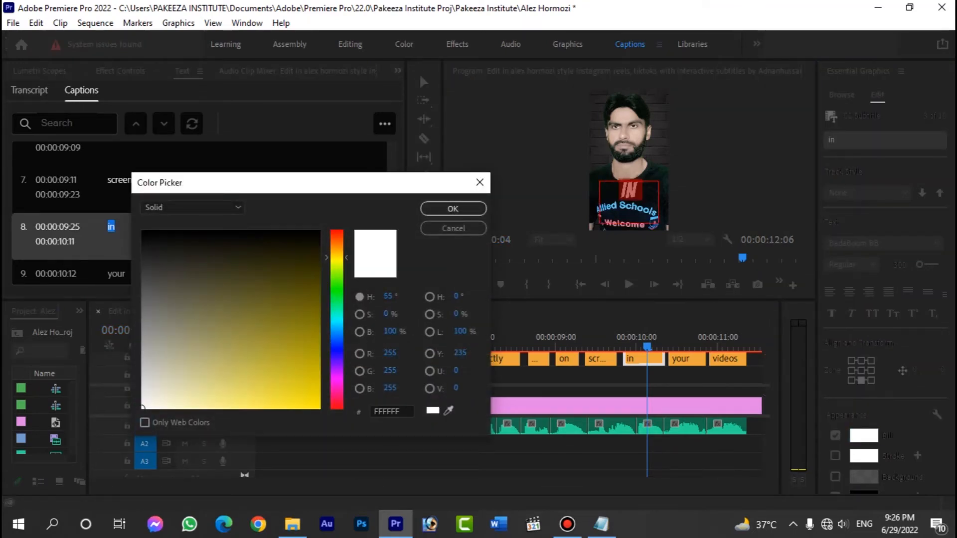
{"action": "left_click", "coordinate": [314, 406]}
{"action": "left_click", "coordinate": [453, 208]}
Step: Select the "videos" caption's text and change its fill color to golden yellow
{"action": "left_click", "coordinate": [714, 343]}
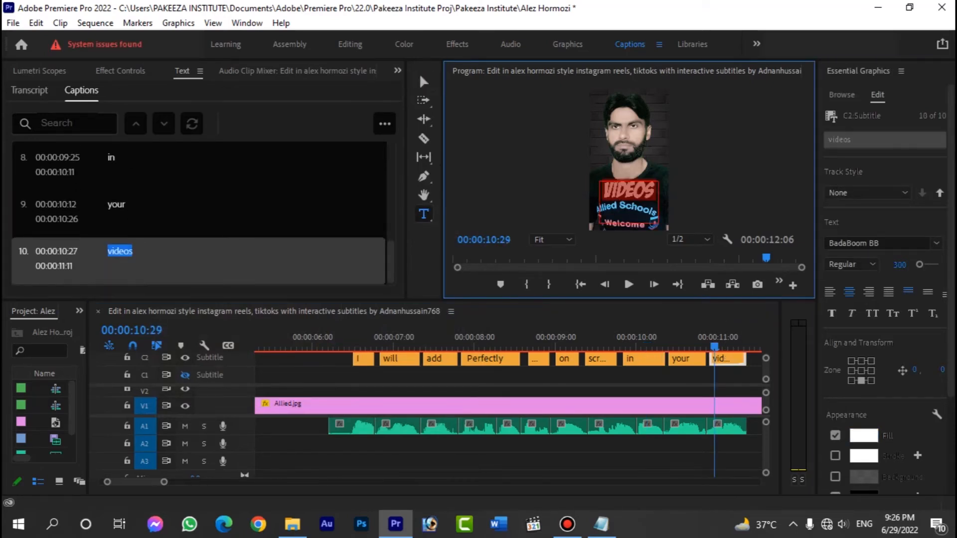
{"action": "left_click", "coordinate": [864, 434]}
{"action": "left_click", "coordinate": [336, 257]}
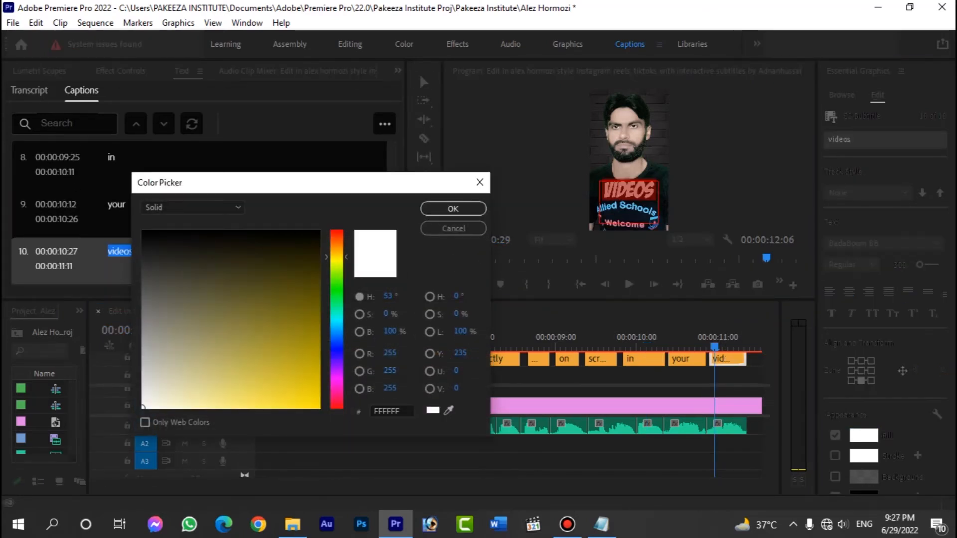
{"action": "left_click", "coordinate": [319, 232]}
{"action": "left_click", "coordinate": [452, 208]}
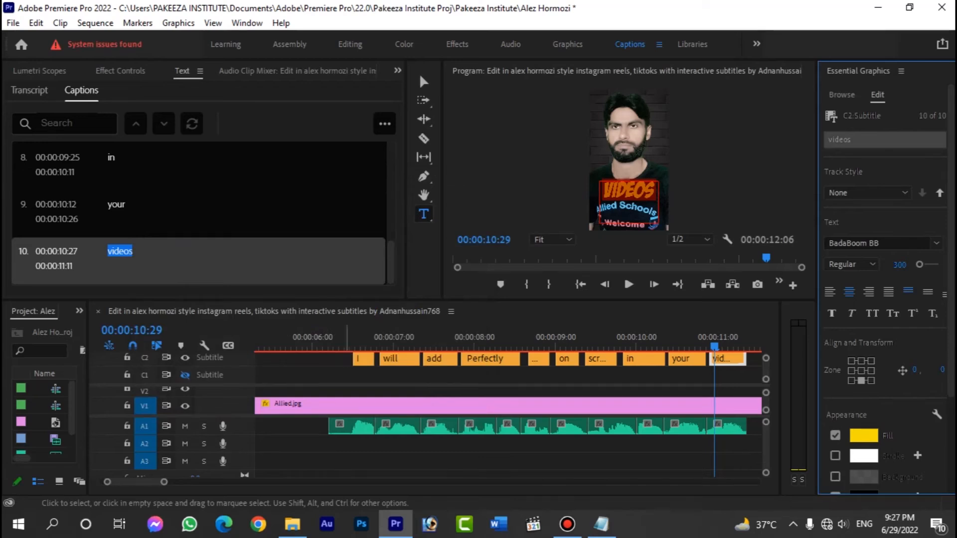
Step: Play the captions from just before "I" through "videos" to check the colored words, and save the project
{"action": "left_click", "coordinate": [347, 338]}
{"action": "key", "text": "space"}
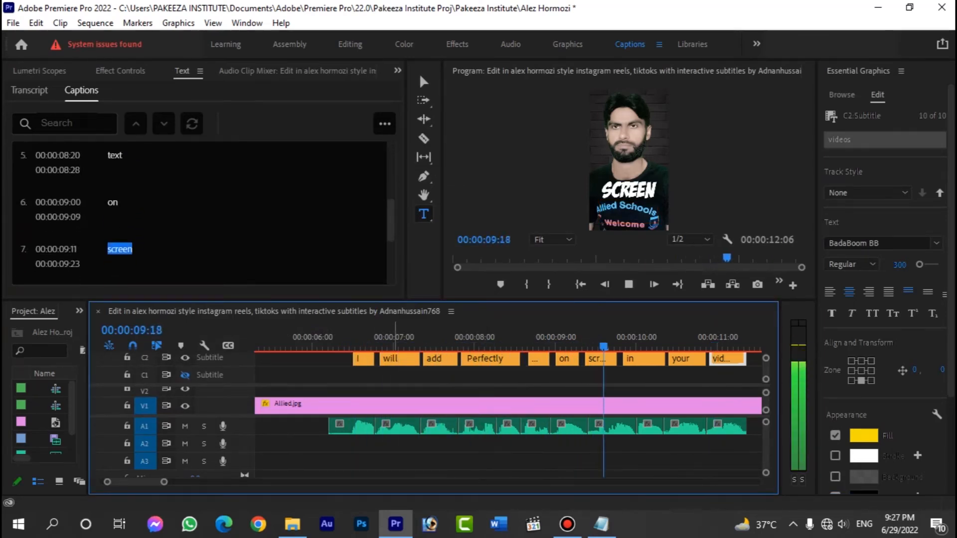
{"action": "key", "text": "space"}
{"action": "key", "text": "ctrl+s"}
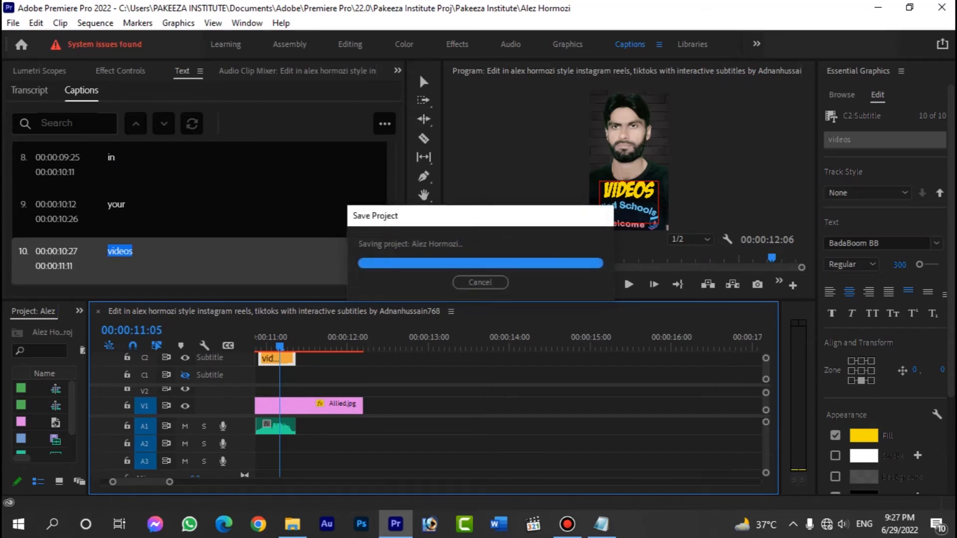
Step: Magnify the program preview to 25% around the caption text and set the "videos" caption's font size to 350
{"action": "scroll", "coordinate": [508, 413], "scroll_direction": "up", "scroll_amount": 5}
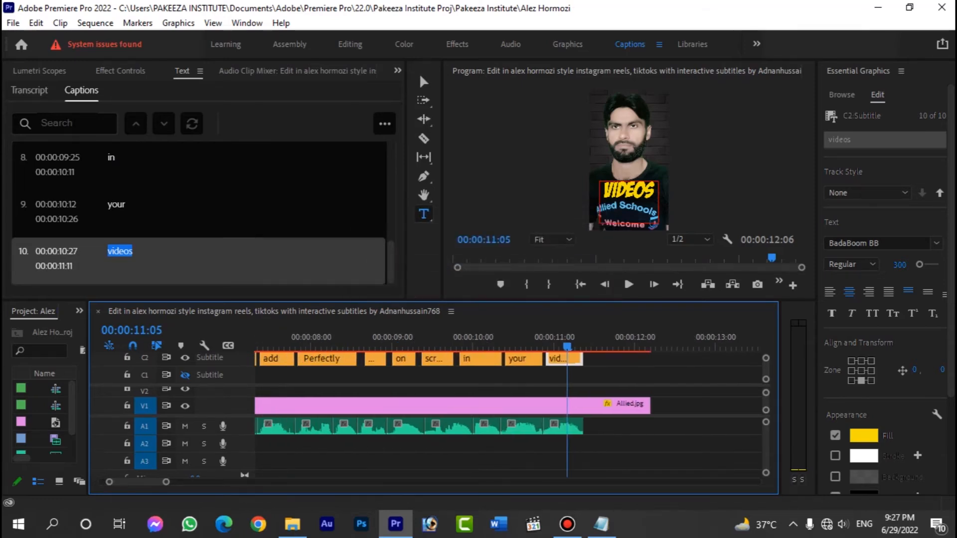
{"action": "left_click_drag", "start_coordinate": [498, 300], "coordinate": [499, 313]}
{"action": "left_click", "coordinate": [552, 252]}
{"action": "left_click", "coordinate": [551, 299]}
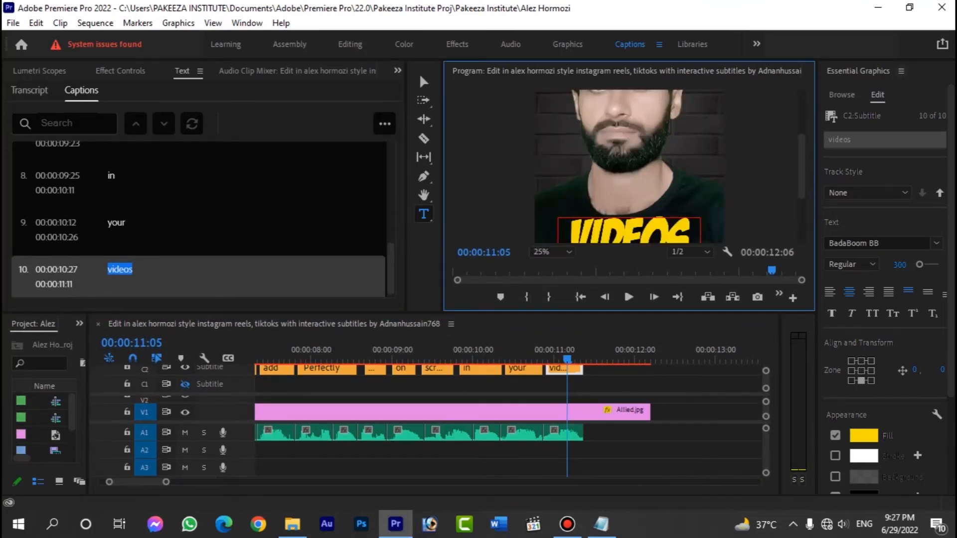
{"action": "scroll", "coordinate": [629, 165], "scroll_direction": "down", "scroll_amount": 5}
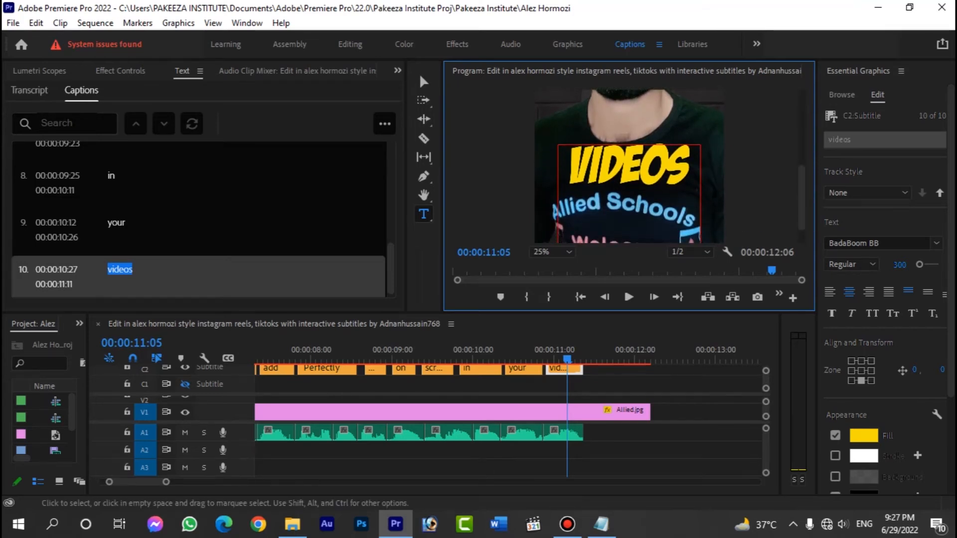
{"action": "left_click", "coordinate": [913, 369]}
{"action": "left_click_drag", "start_coordinate": [919, 264], "coordinate": [920, 264]}
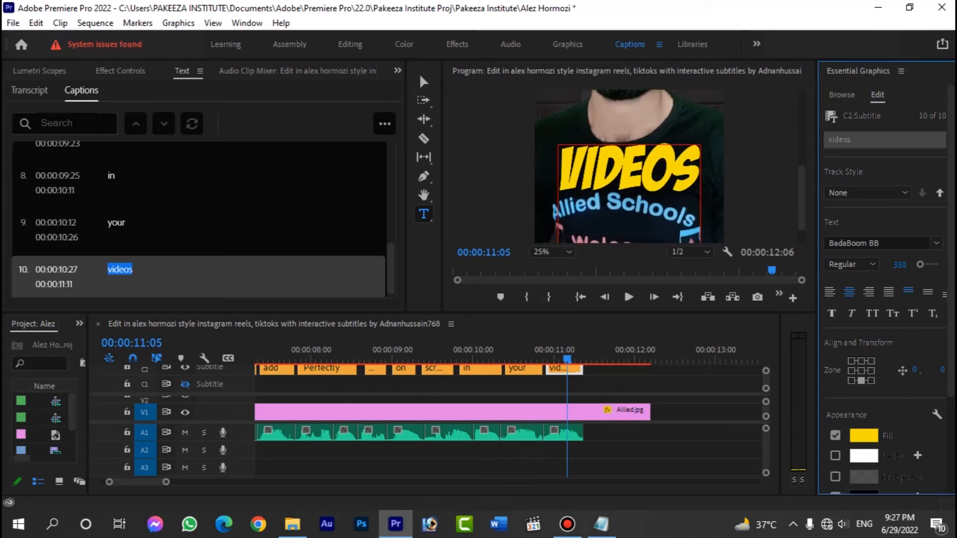
Step: Set the font size of the "in" caption to 350
{"action": "left_click", "coordinate": [469, 358]}
{"action": "left_click", "coordinate": [477, 370]}
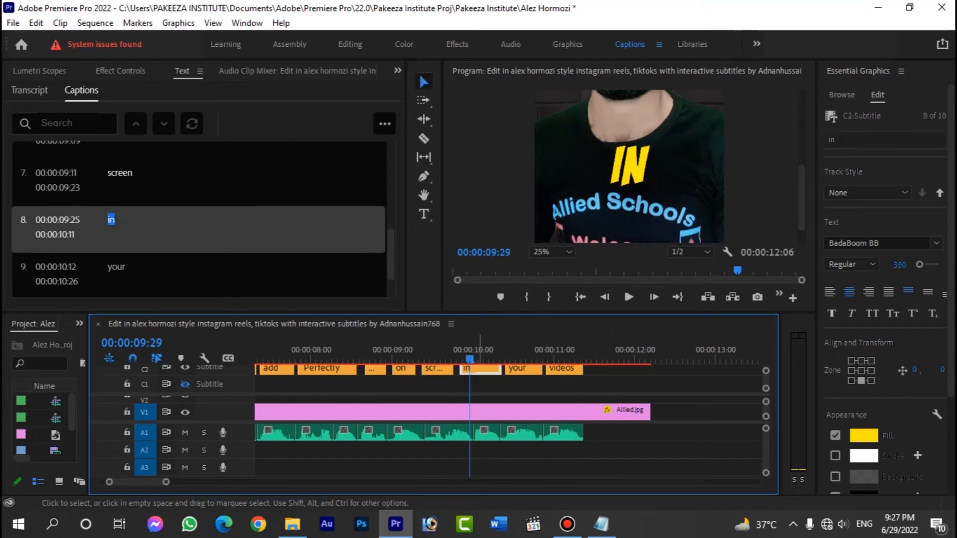
{"action": "left_click", "coordinate": [899, 265]}
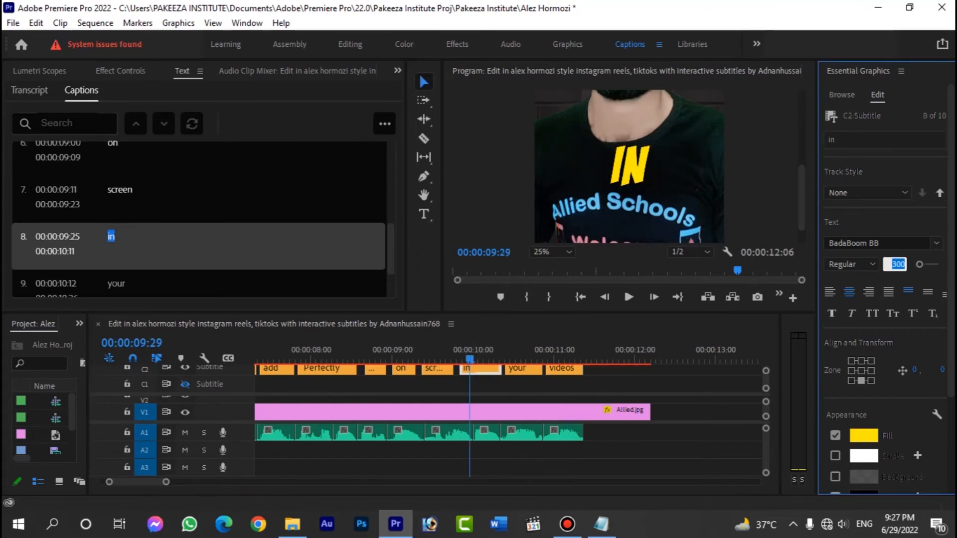
{"action": "key", "text": "Return"}
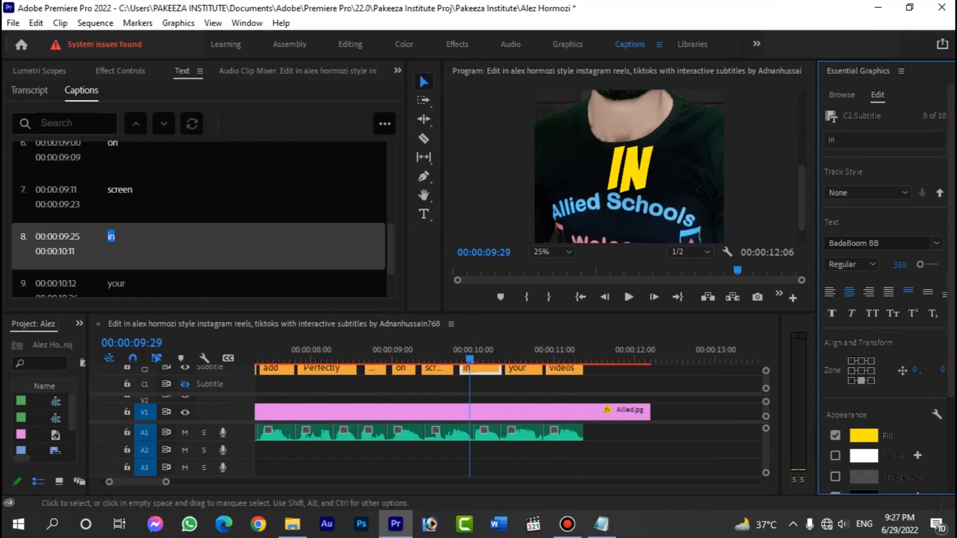
Step: Set the font size of the "text" caption to 350
{"action": "left_click", "coordinate": [380, 351]}
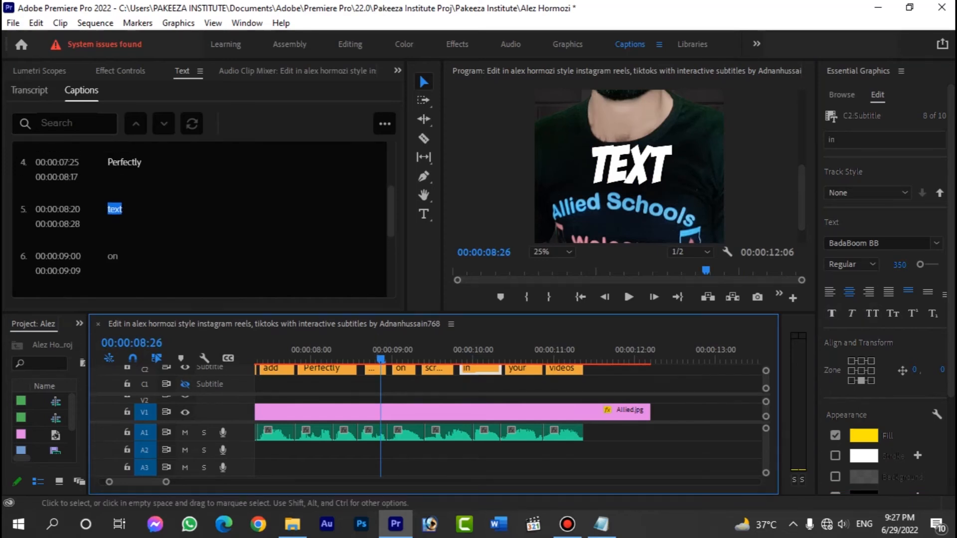
{"action": "left_click", "coordinate": [372, 370]}
{"action": "left_click", "coordinate": [899, 264]}
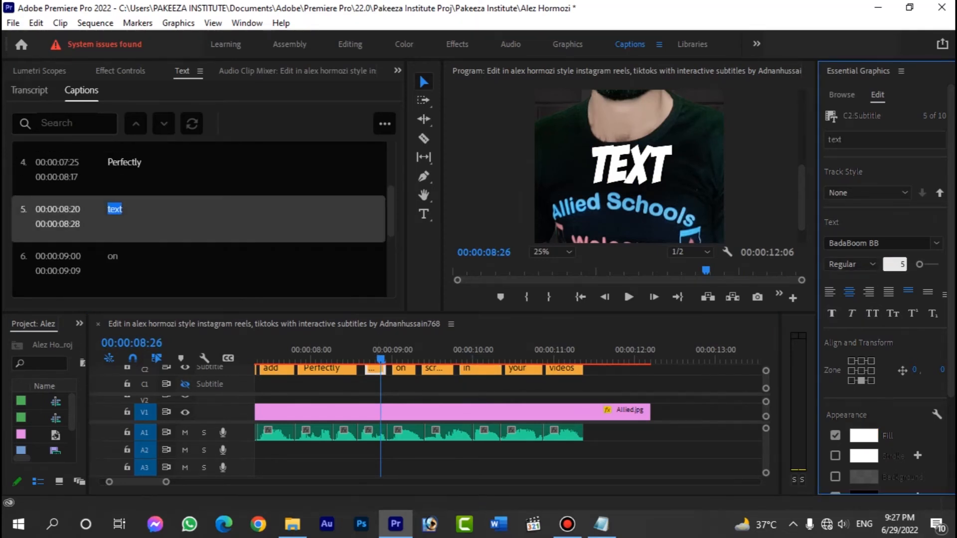
{"action": "type", "text": "350"}
{"action": "key", "text": "Return"}
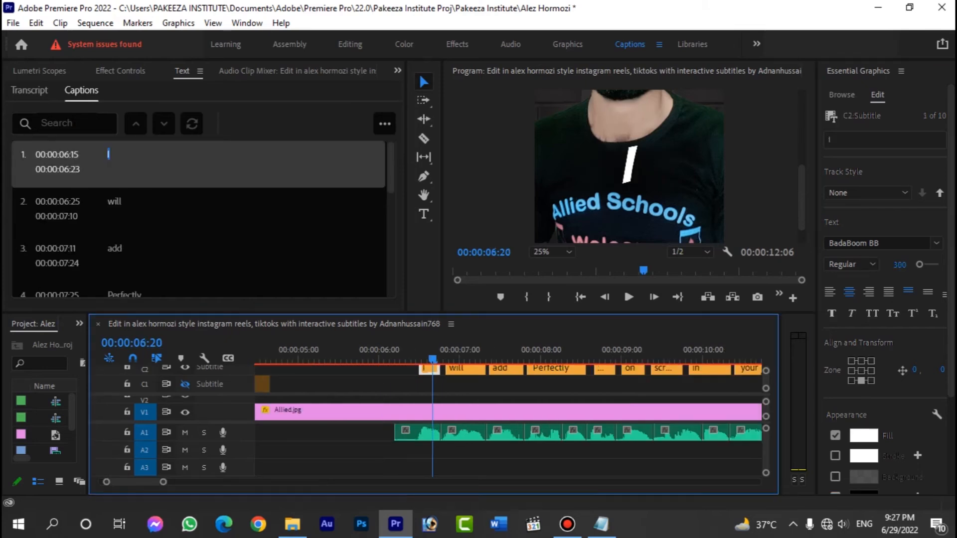
Step: Set the font size of the "I" caption to 400, save the project, and fit the whole frame in the preview
{"action": "left_click", "coordinate": [899, 265]}
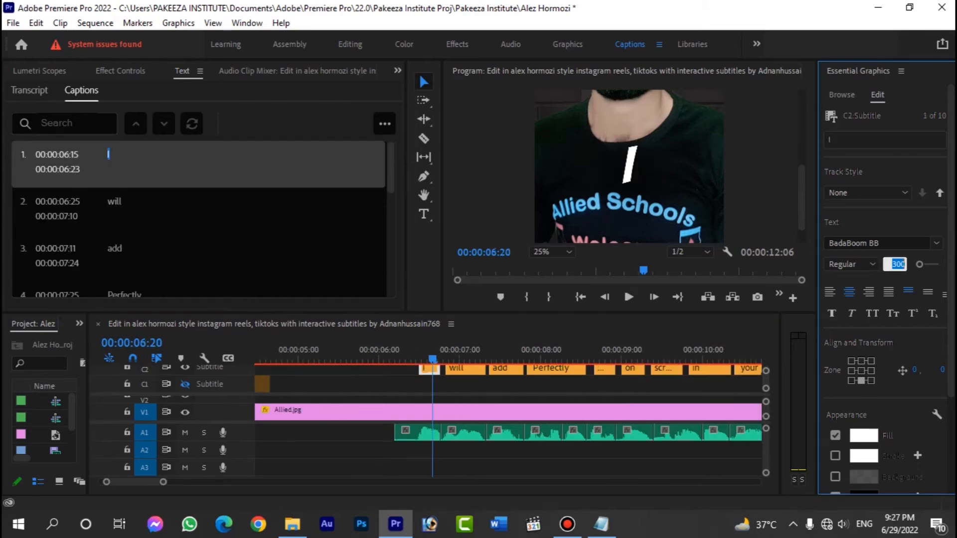
{"action": "type", "text": "400"}
{"action": "key", "text": "Return"}
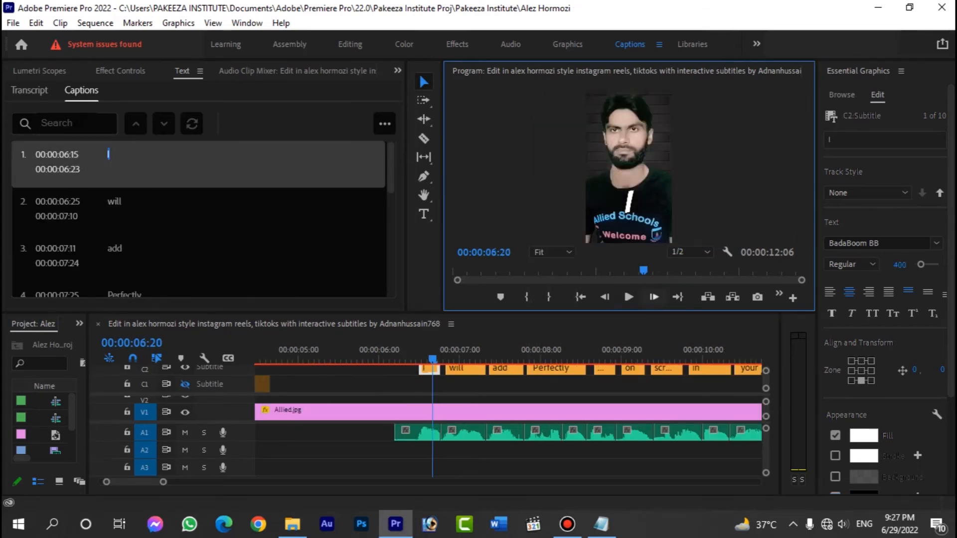
Step: Enlarge the program preview, play the captions from "I" through "videos", and return the playhead to the "in" caption
{"action": "left_click_drag", "start_coordinate": [501, 312], "coordinate": [500, 397]}
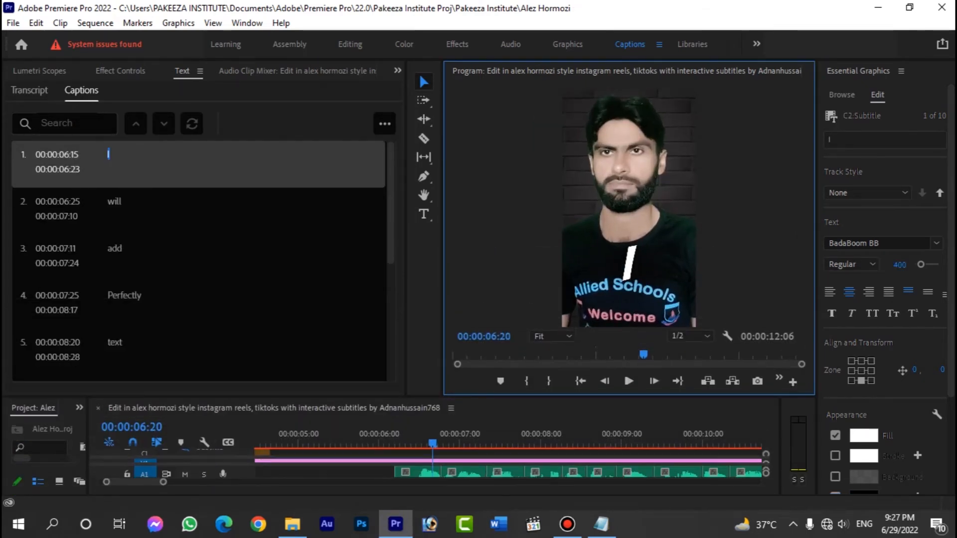
{"action": "left_click", "coordinate": [417, 442]}
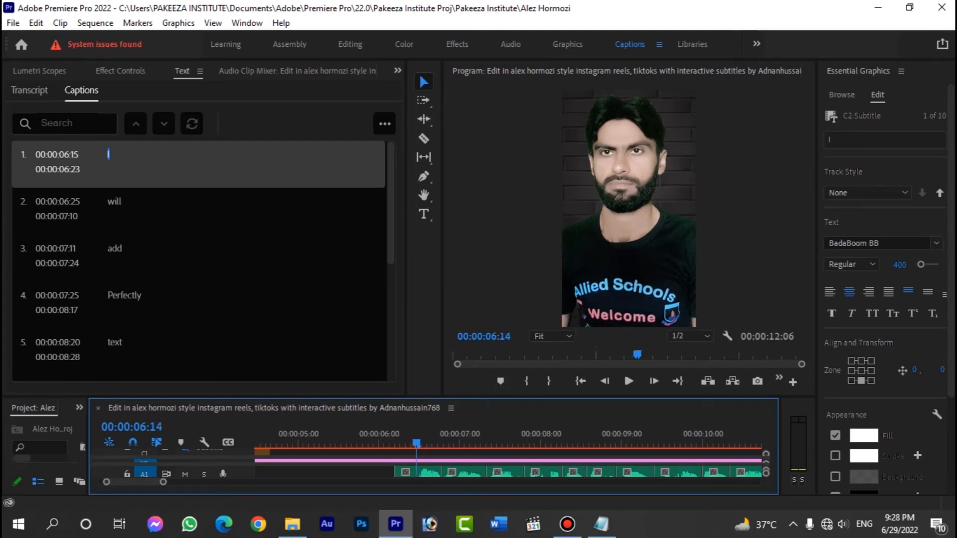
{"action": "key", "text": "space"}
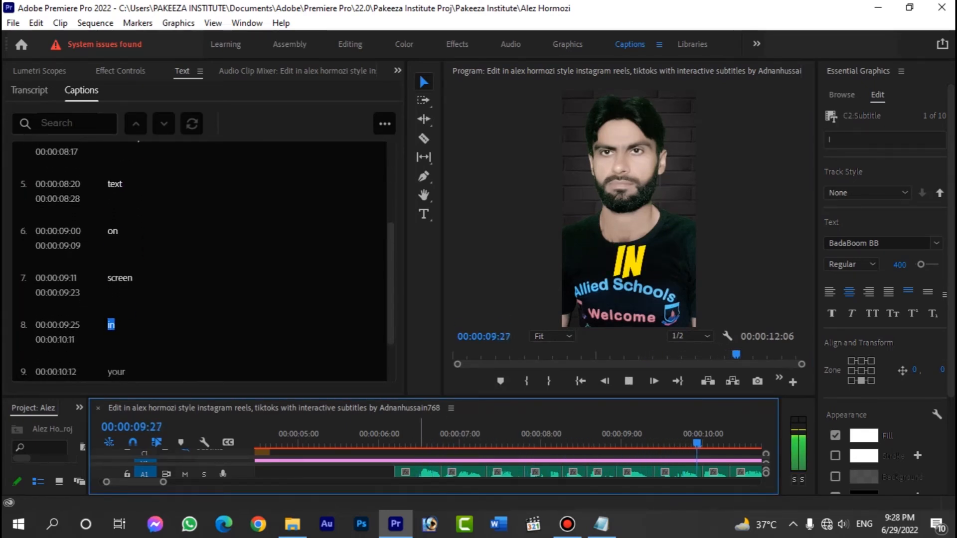
{"action": "key", "text": "space"}
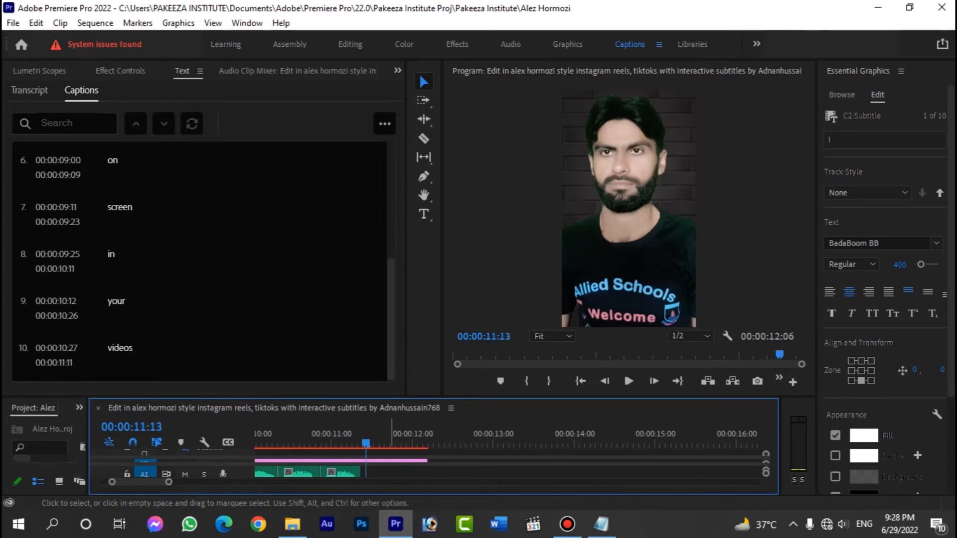
{"action": "left_click", "coordinate": [266, 441]}
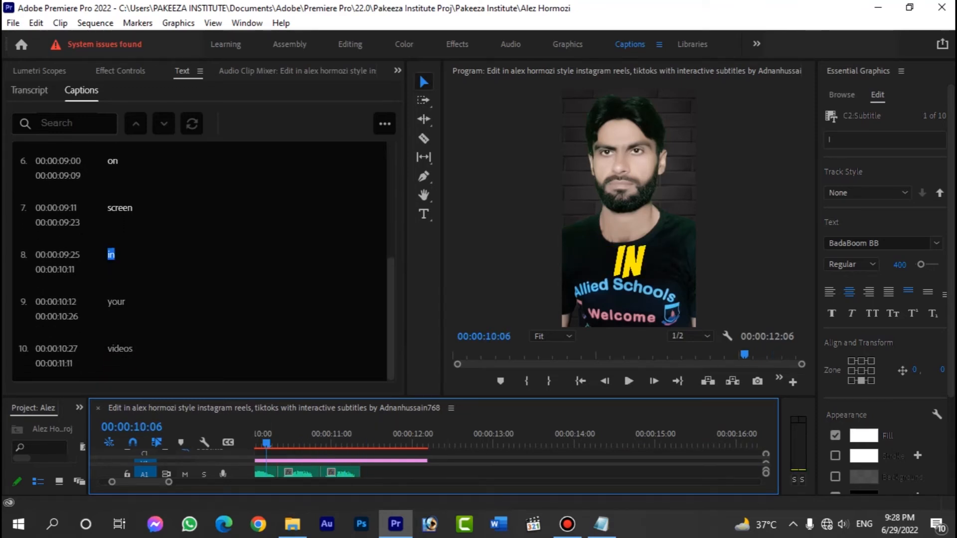
Step: Move the timeline panel into the program monitor's panel group
{"action": "scroll", "coordinate": [508, 453], "scroll_direction": "up", "scroll_amount": 3}
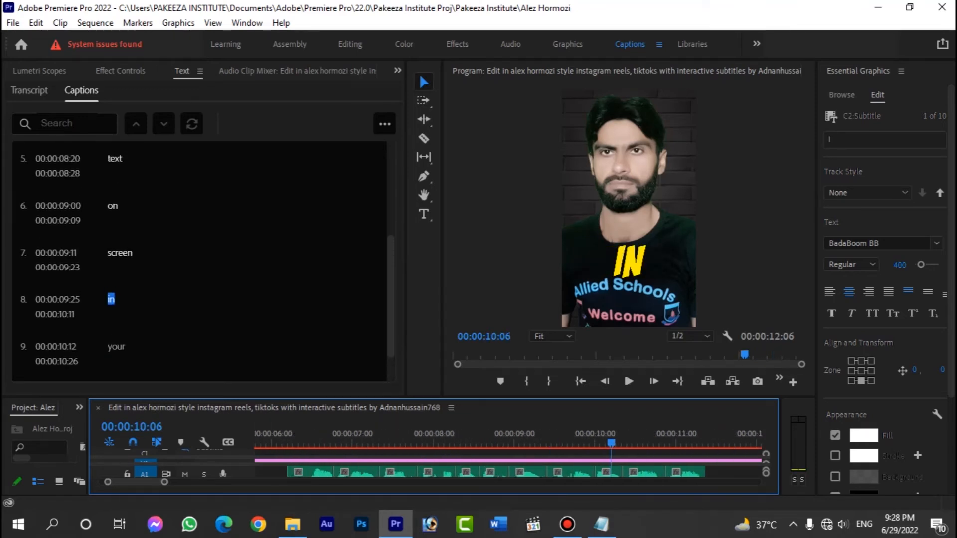
{"action": "left_click", "coordinate": [578, 434]}
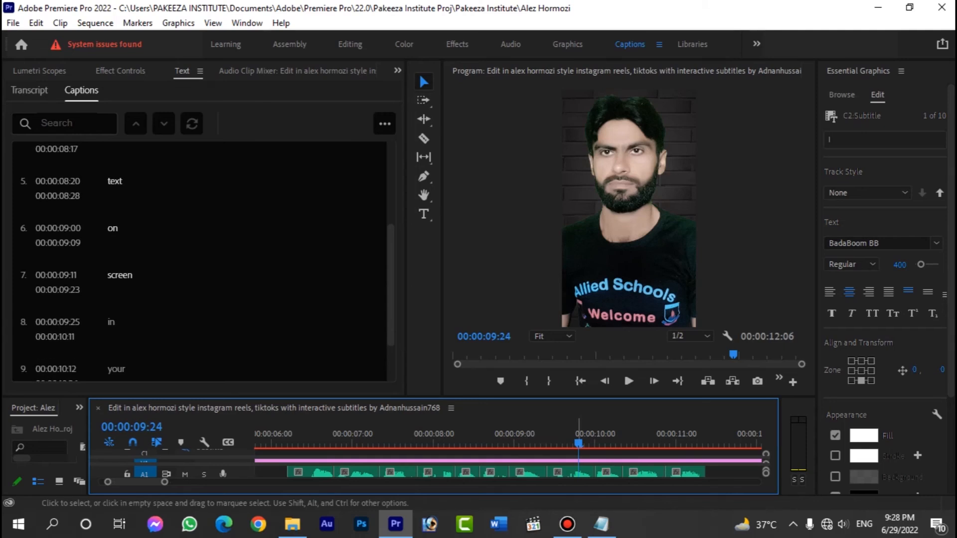
{"action": "left_click", "coordinate": [571, 473]}
{"action": "left_click_drag", "start_coordinate": [274, 408], "coordinate": [629, 228]}
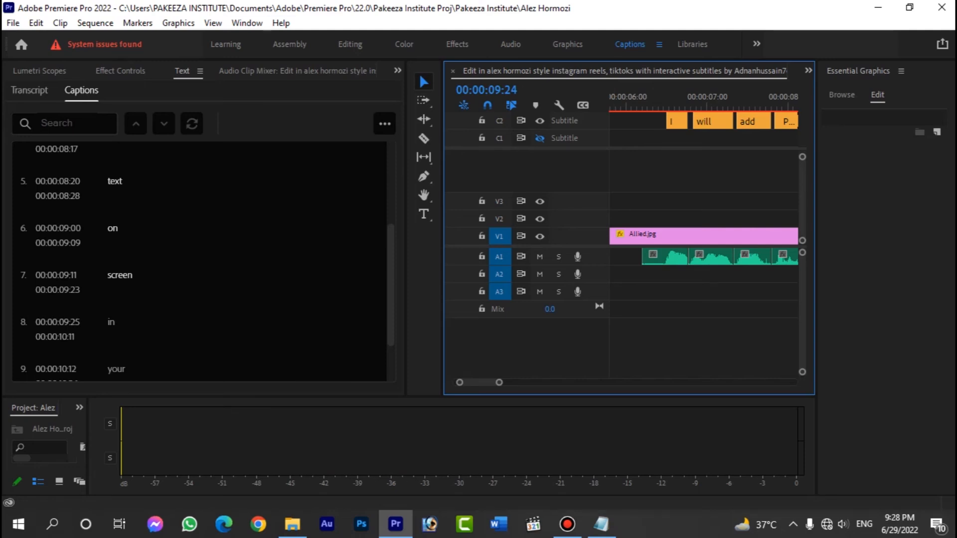
Step: Reset the Captions workspace to its saved layout
{"action": "left_click", "coordinate": [247, 23]}
{"action": "mouse_move", "coordinate": [314, 34]}
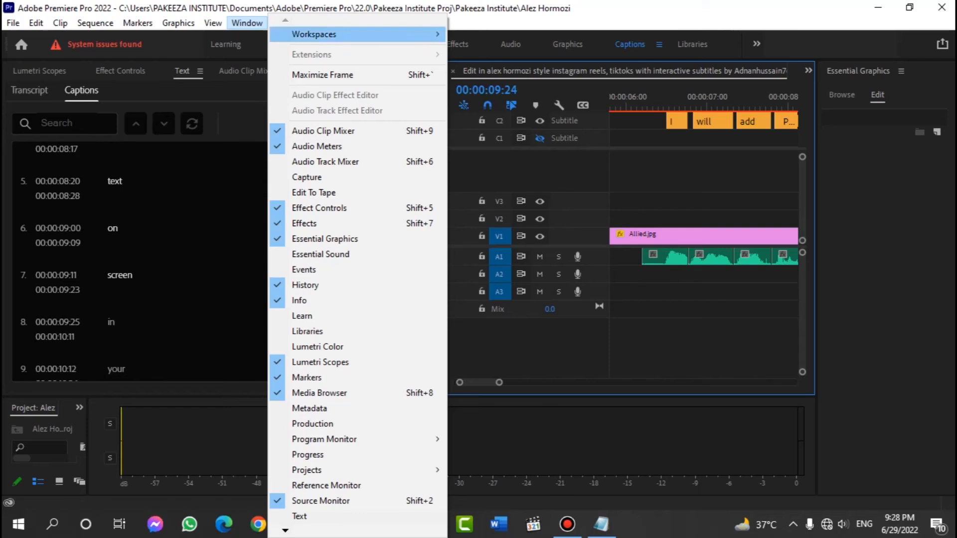
{"action": "mouse_move", "coordinate": [356, 34]}
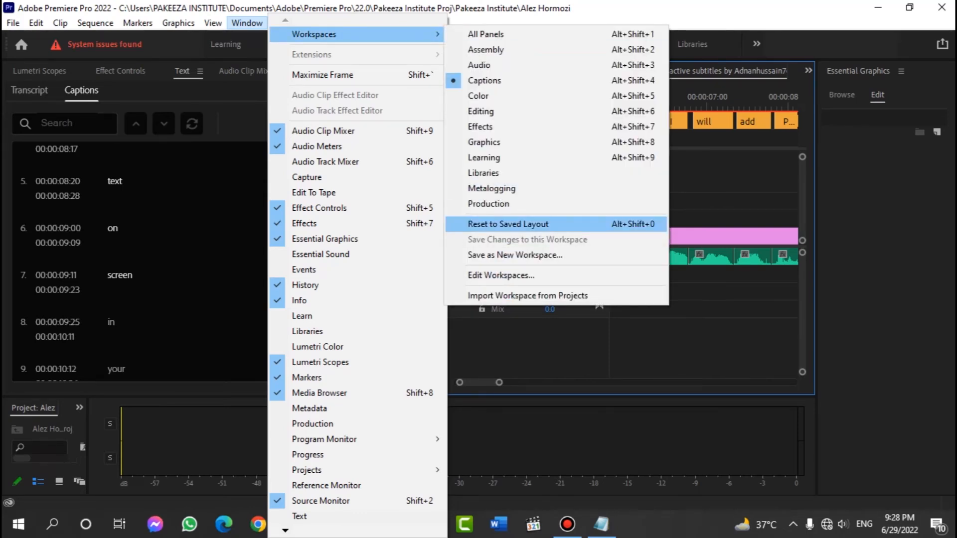
{"action": "left_click", "coordinate": [508, 224]}
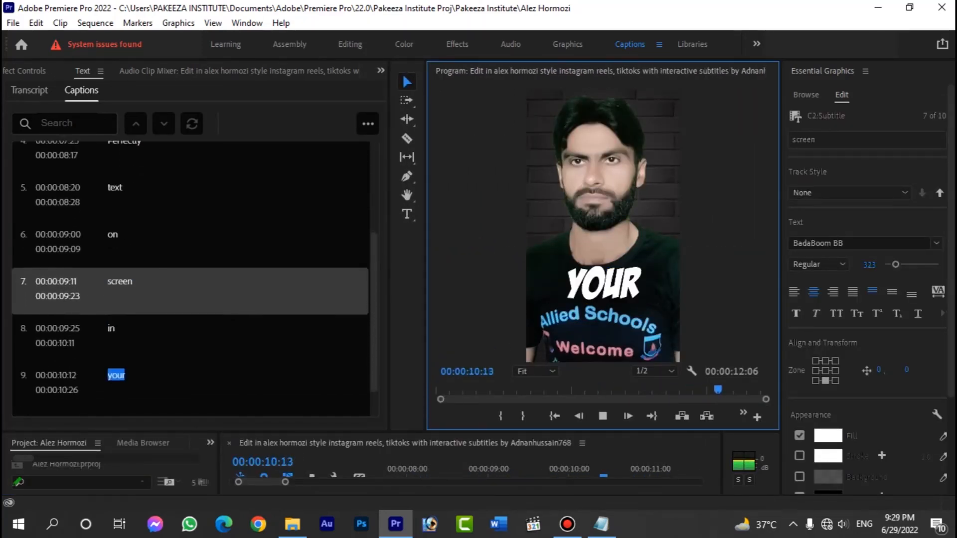
Step: Stop playback, enlarge the timeline area, and play the captions from 00:00:06:11 through "add"
{"action": "key", "text": "space"}
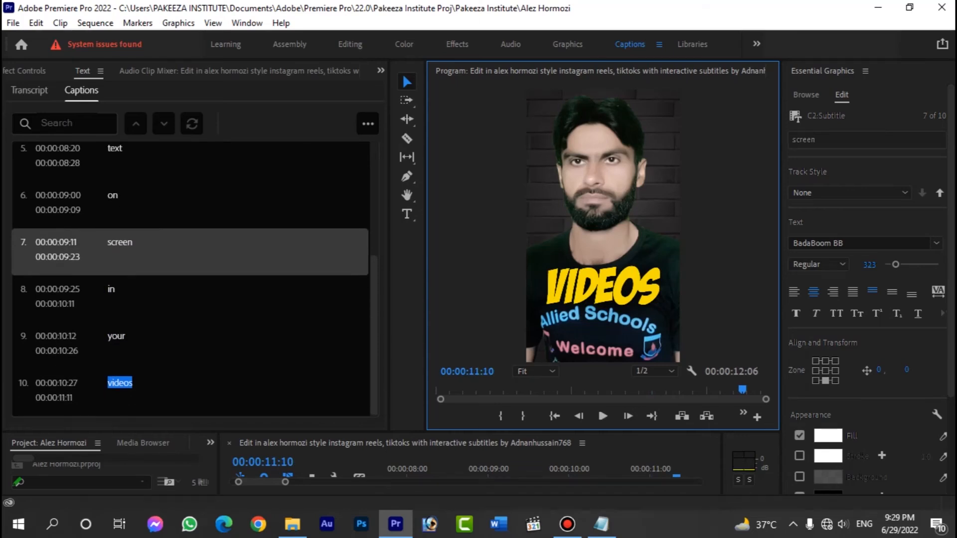
{"action": "left_click_drag", "start_coordinate": [498, 431], "coordinate": [498, 348]}
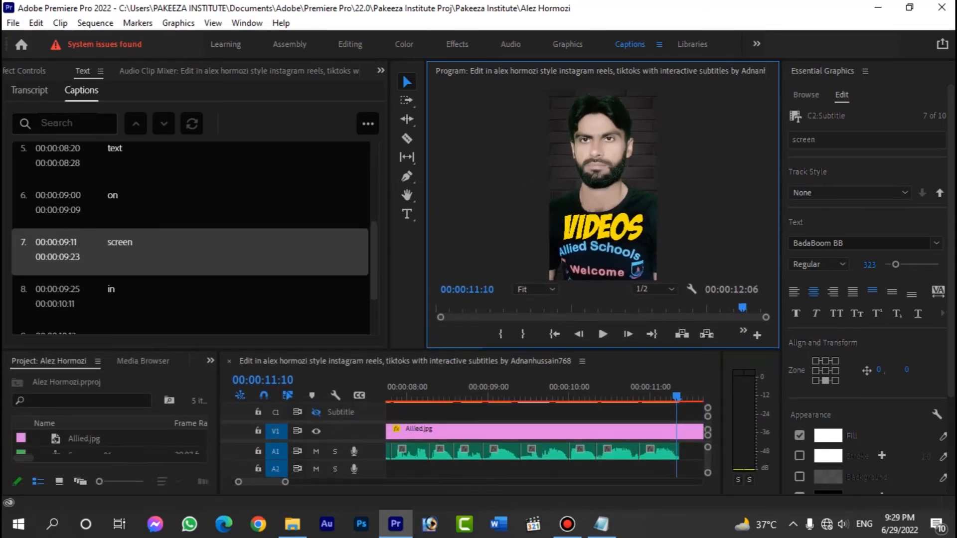
{"action": "left_click_drag", "start_coordinate": [261, 482], "coordinate": [260, 482]}
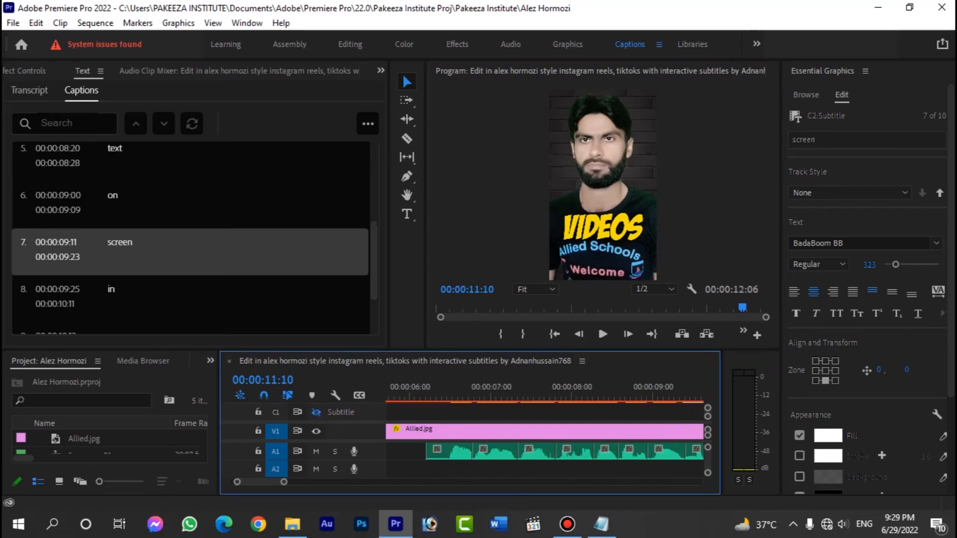
{"action": "left_click", "coordinate": [439, 393]}
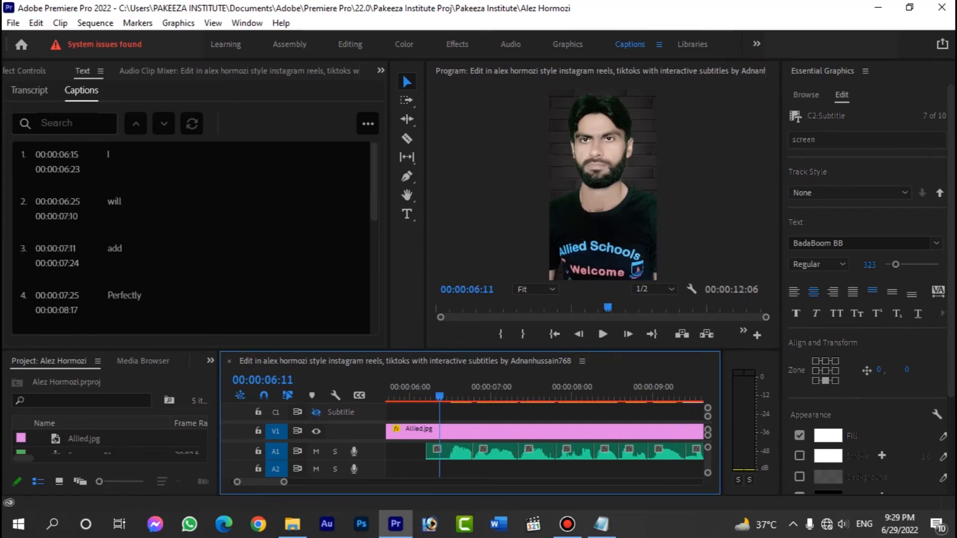
{"action": "key", "text": "space"}
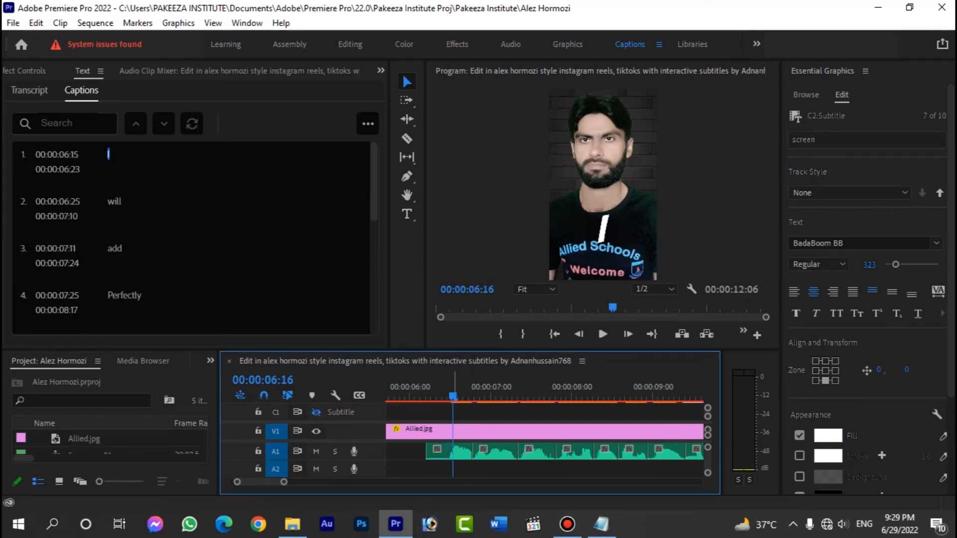
{"action": "key", "text": "space"}
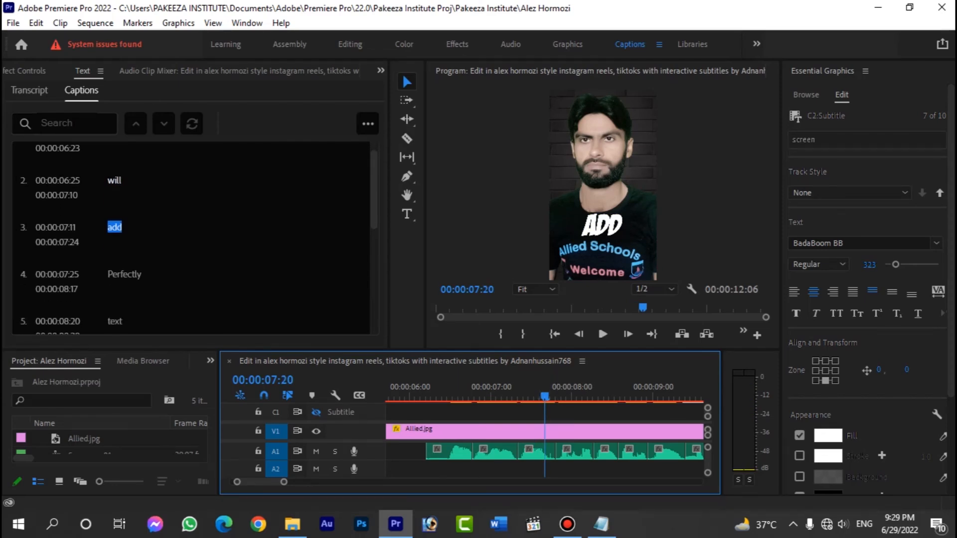
Step: Expand the timeline until the C2 caption track shows, and play the captions from just before "I" through "videos"
{"action": "left_click_drag", "start_coordinate": [498, 349], "coordinate": [498, 297]}
{"action": "left_click", "coordinate": [537, 357]}
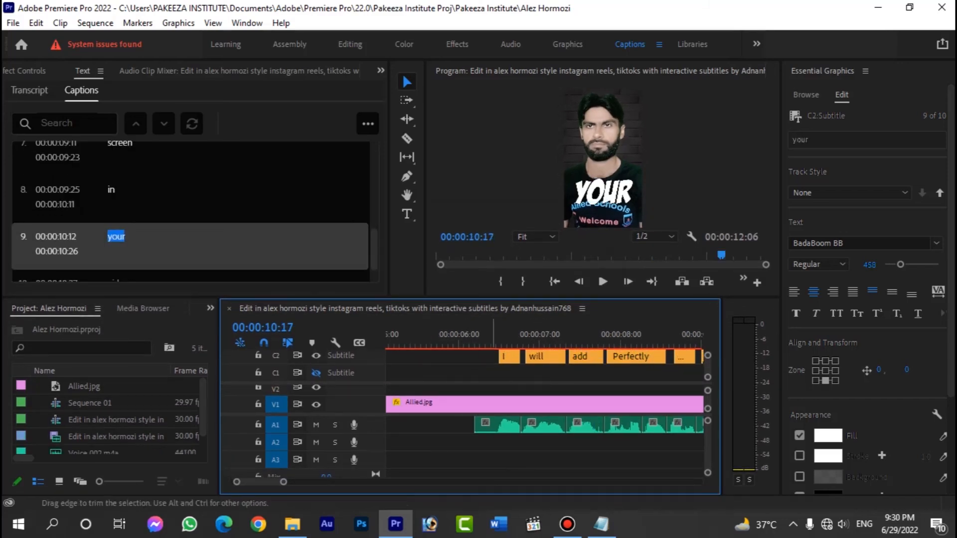
{"action": "left_click", "coordinate": [494, 336]}
{"action": "key", "text": "space"}
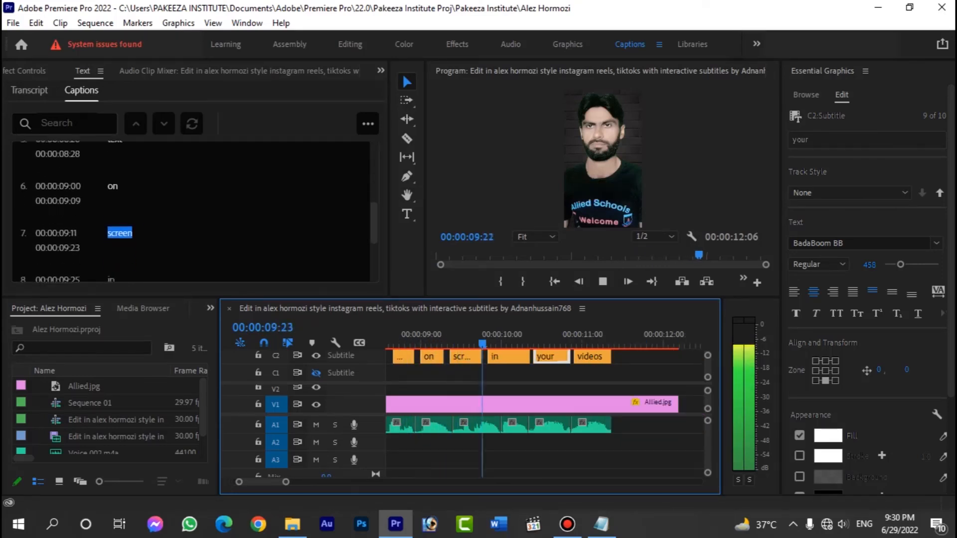
{"action": "key", "text": "space"}
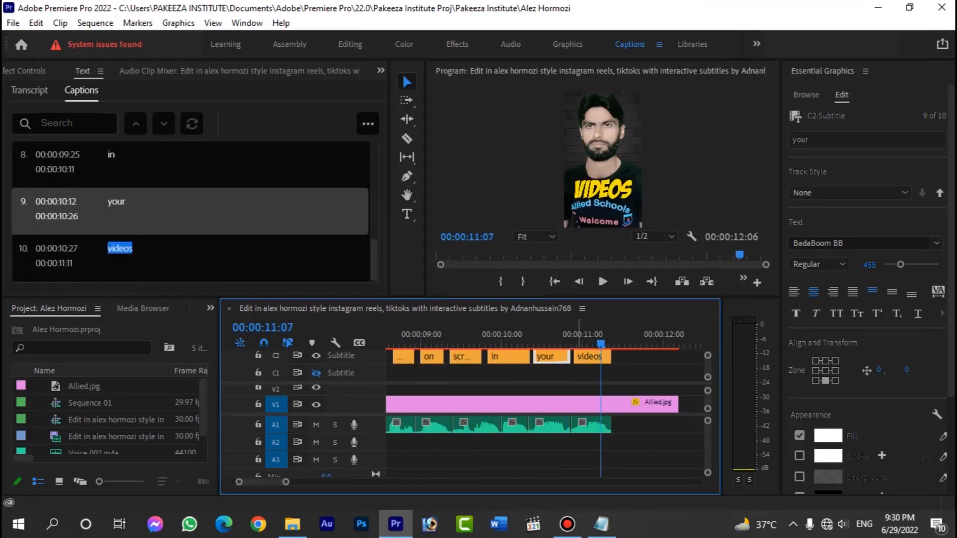
Step: Mark the sequence's out point at 00:00:11:09 and its in point at 00:00:06:14, just before the "I" caption
{"action": "key", "text": "Right"}
{"action": "key", "text": "Right"}
{"action": "key", "text": "o"}
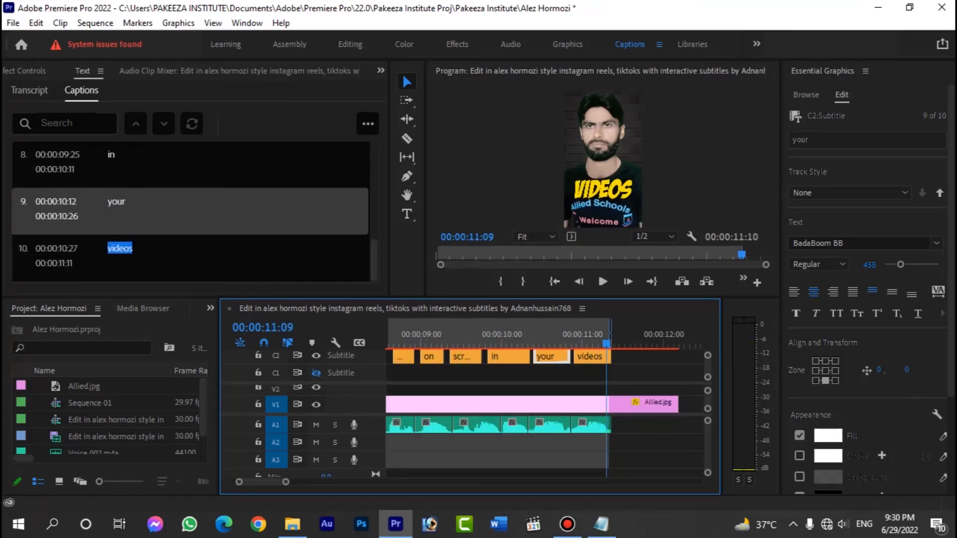
{"action": "scroll", "coordinate": [546, 413], "scroll_direction": "up", "scroll_amount": 4}
{"action": "scroll", "coordinate": [546, 414], "scroll_direction": "down", "scroll_amount": 1}
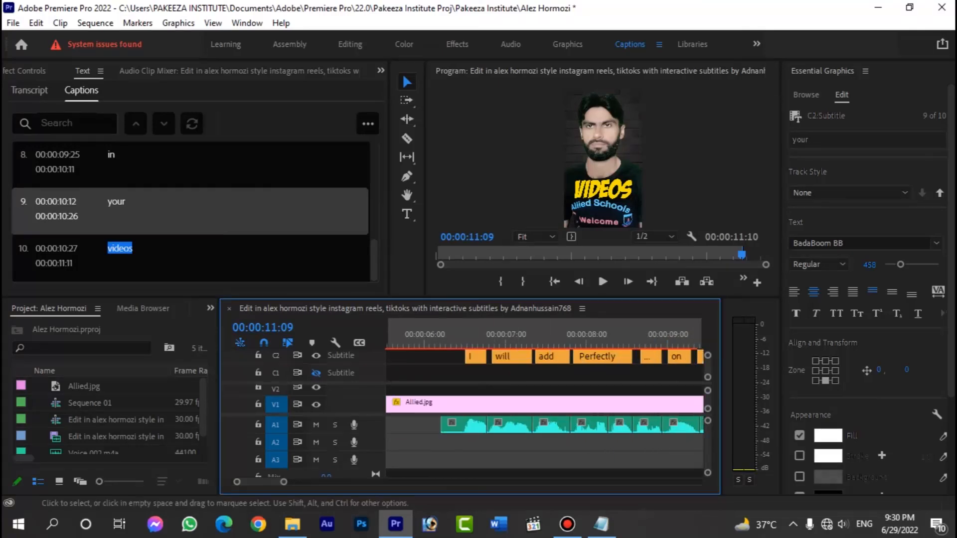
Step: Export the marked sequence range as an MP4 video named "text on screen" in the Pakeeza Food Secrets Proj folder
{"action": "key", "text": "ctrl+m"}
{"action": "left_click", "coordinate": [648, 160]}
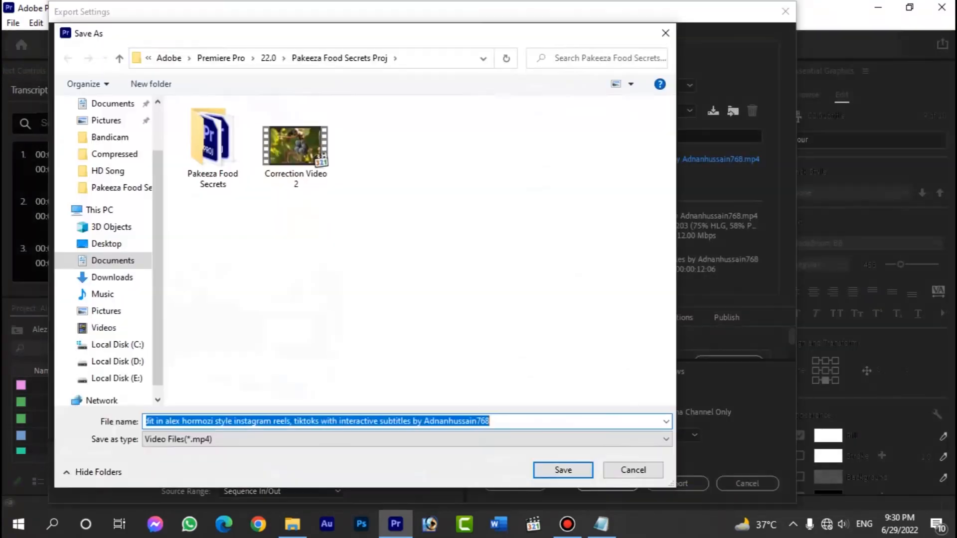
{"action": "type", "text": "text on screen"}
{"action": "key", "text": "Return"}
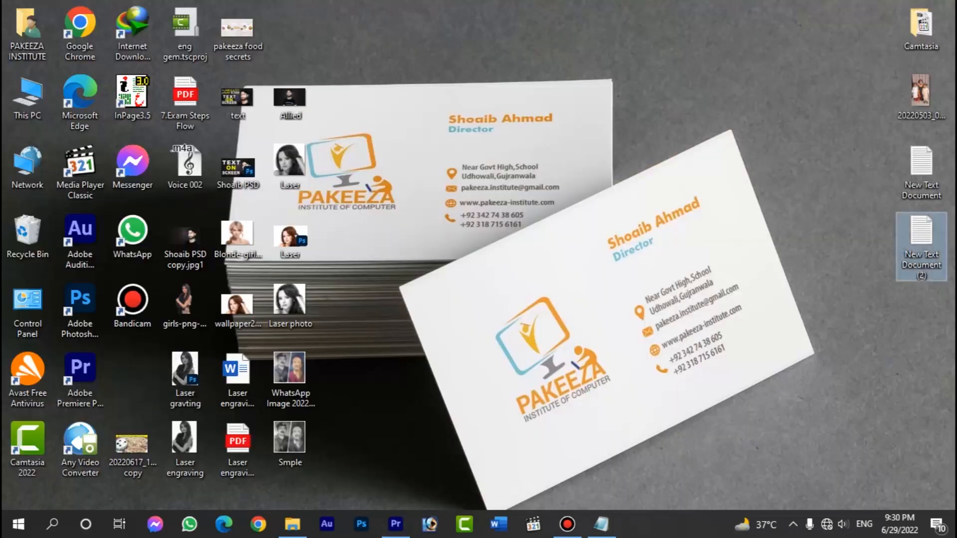
Step: Browse in File Explorer through Documents and Adobe to the Pakeeza Food Secrets Proj folder and open the exported "text on screen.mp4"
{"action": "double_click", "coordinate": [28, 32]}
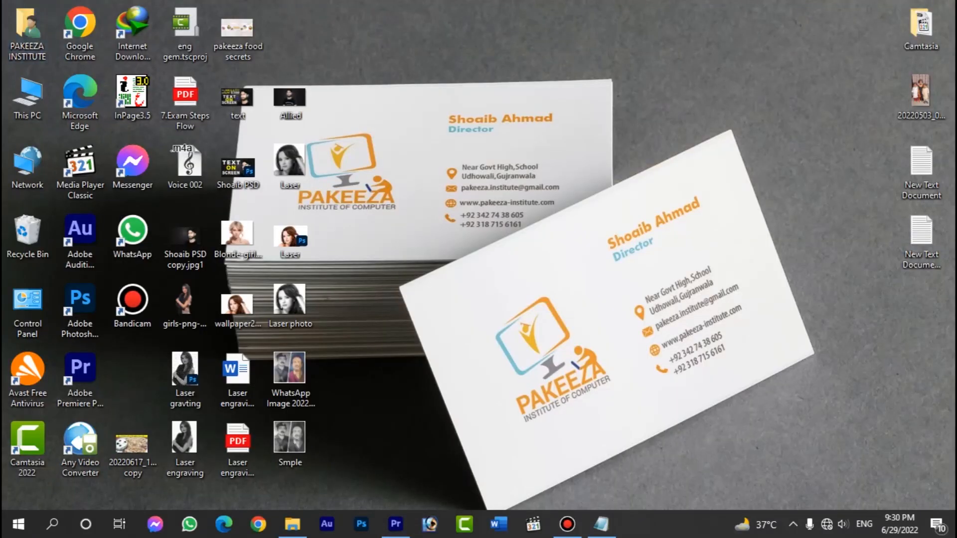
{"action": "left_click", "coordinate": [362, 90]}
{"action": "double_click", "coordinate": [363, 101]}
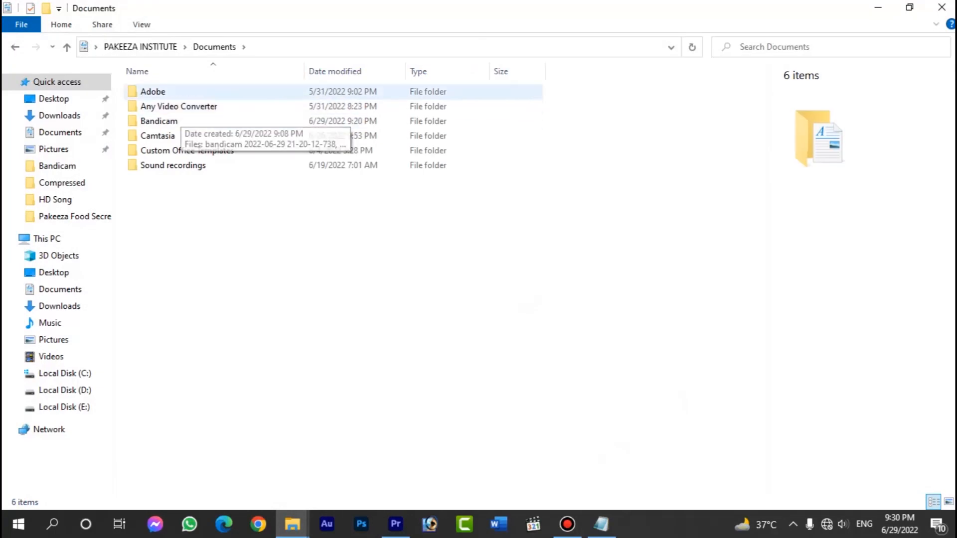
{"action": "double_click", "coordinate": [162, 92]}
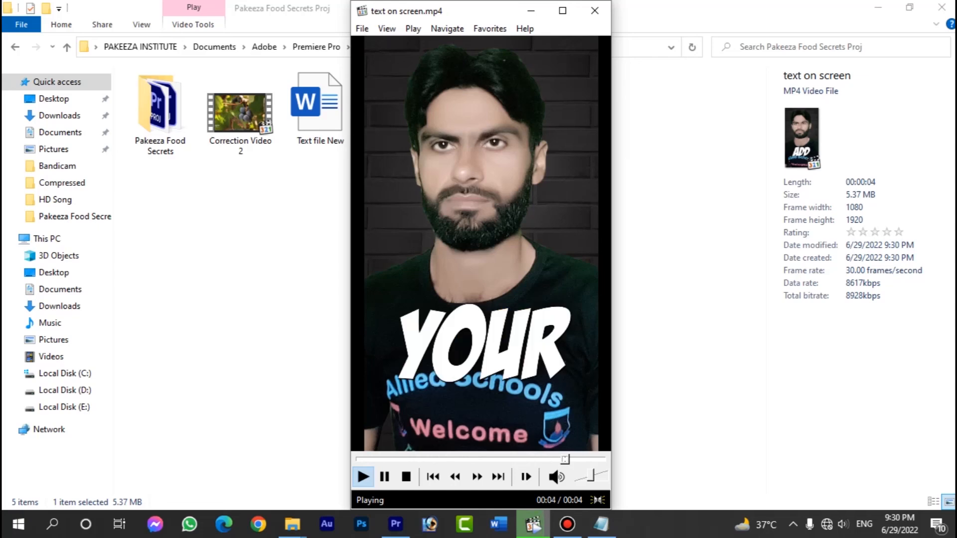
Step: Replay the exported "text on screen.mp4" from its beginning and switch back to Premiere Pro
{"action": "key", "text": "space"}
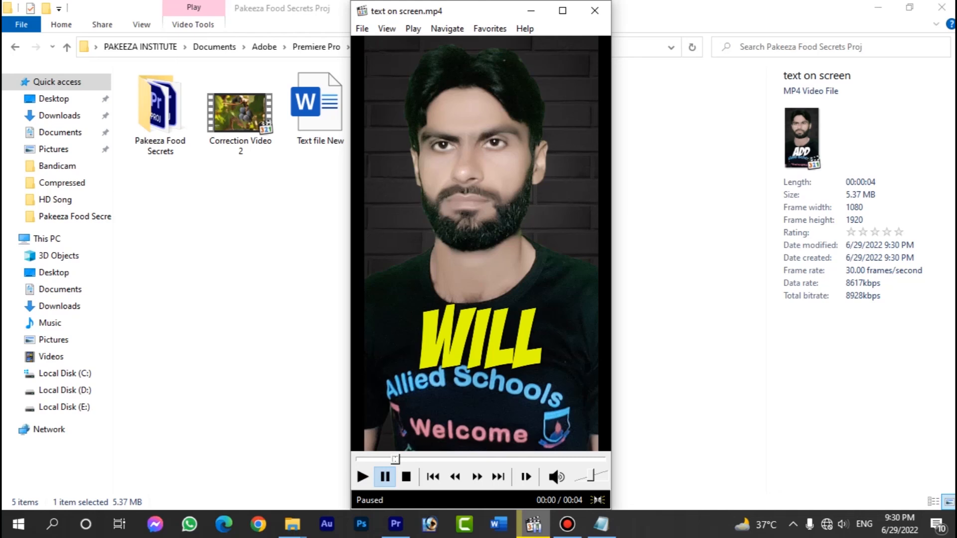
{"action": "left_click_drag", "start_coordinate": [395, 459], "coordinate": [357, 459]}
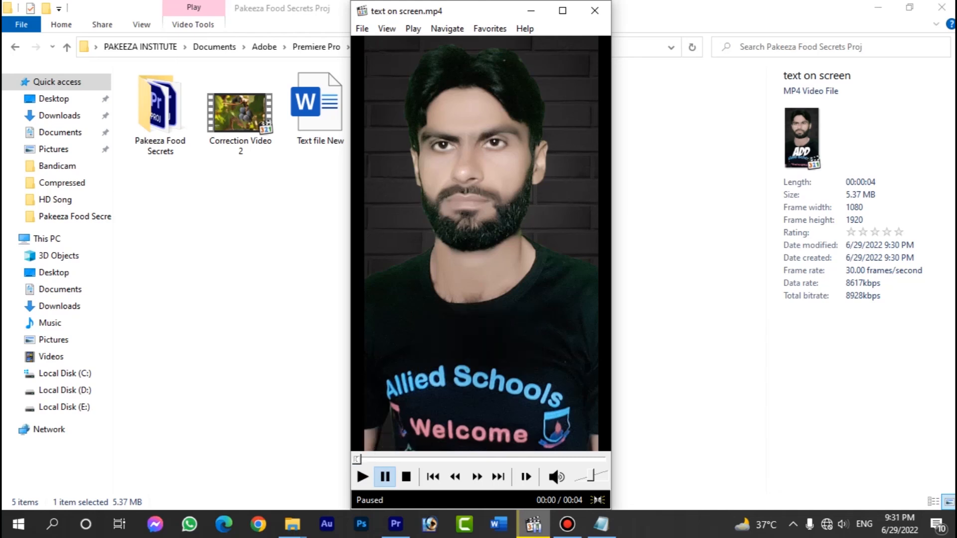
{"action": "key", "text": "space"}
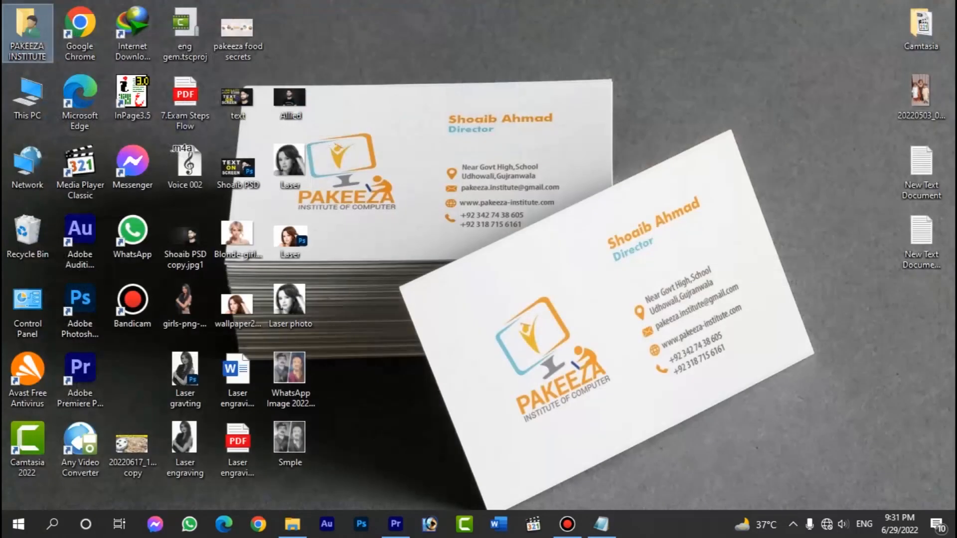
{"action": "left_click", "coordinate": [395, 524]}
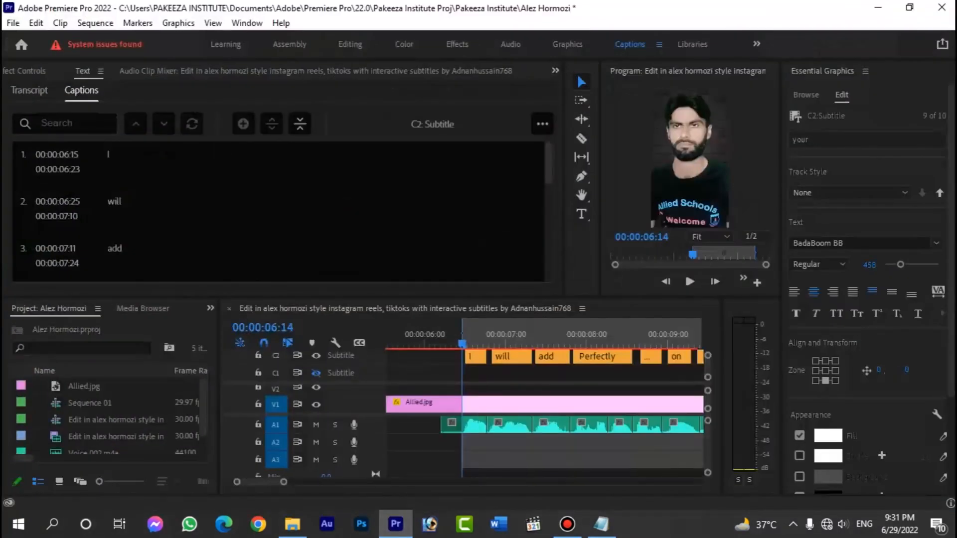